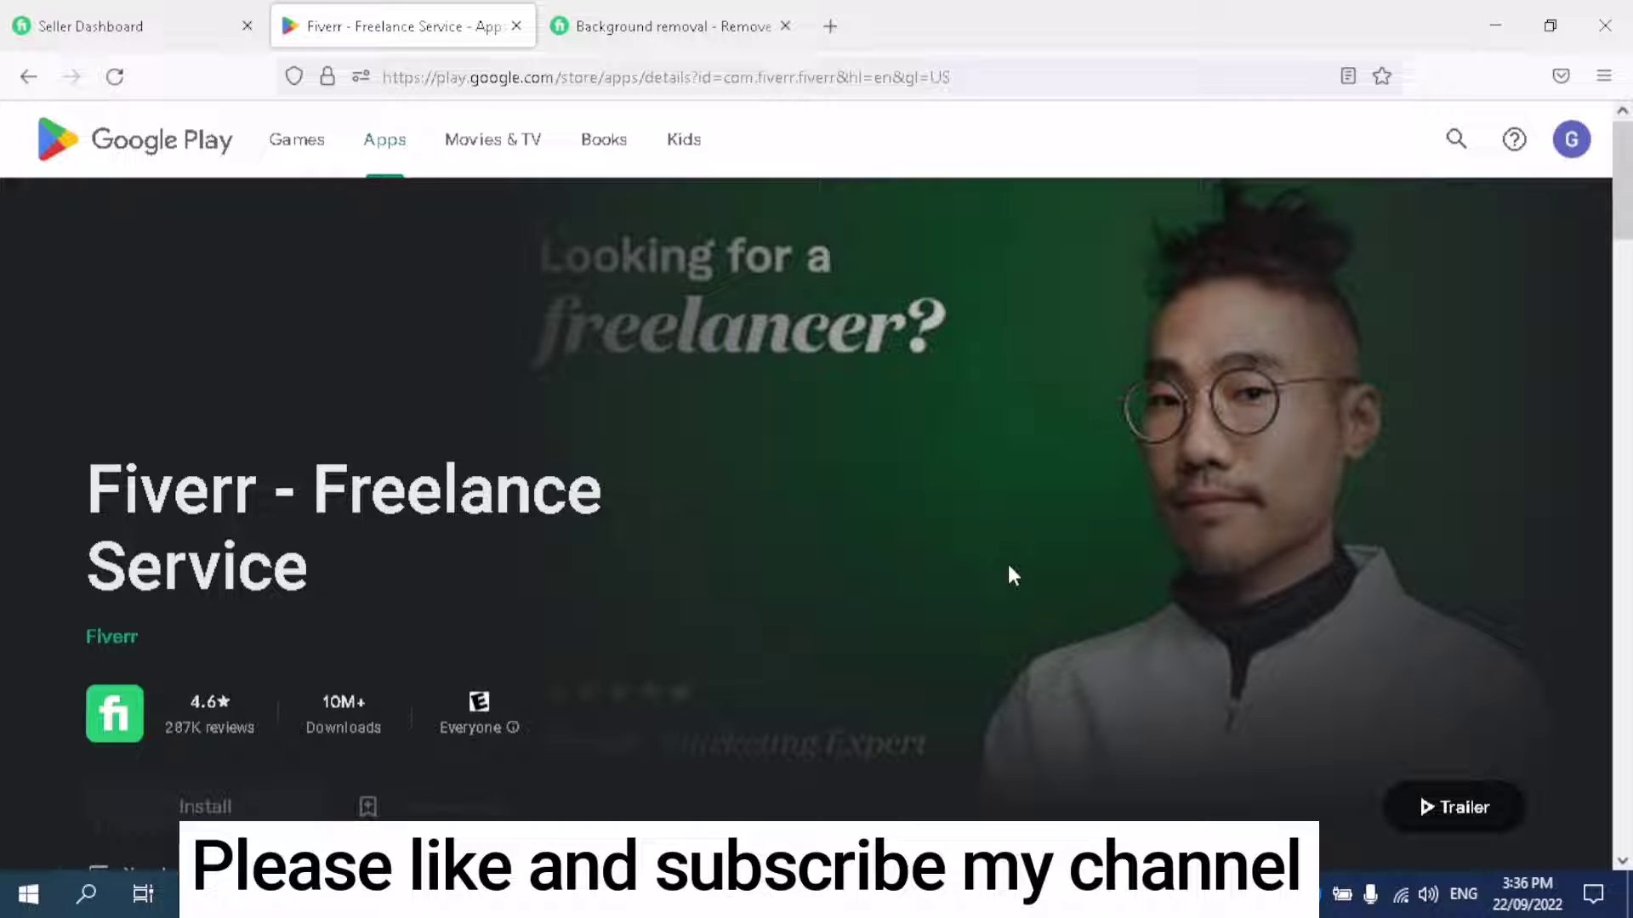
# Switch to the Fiverr 'Background removal' category tab listing 33,222 services
pyautogui.click(666, 26)
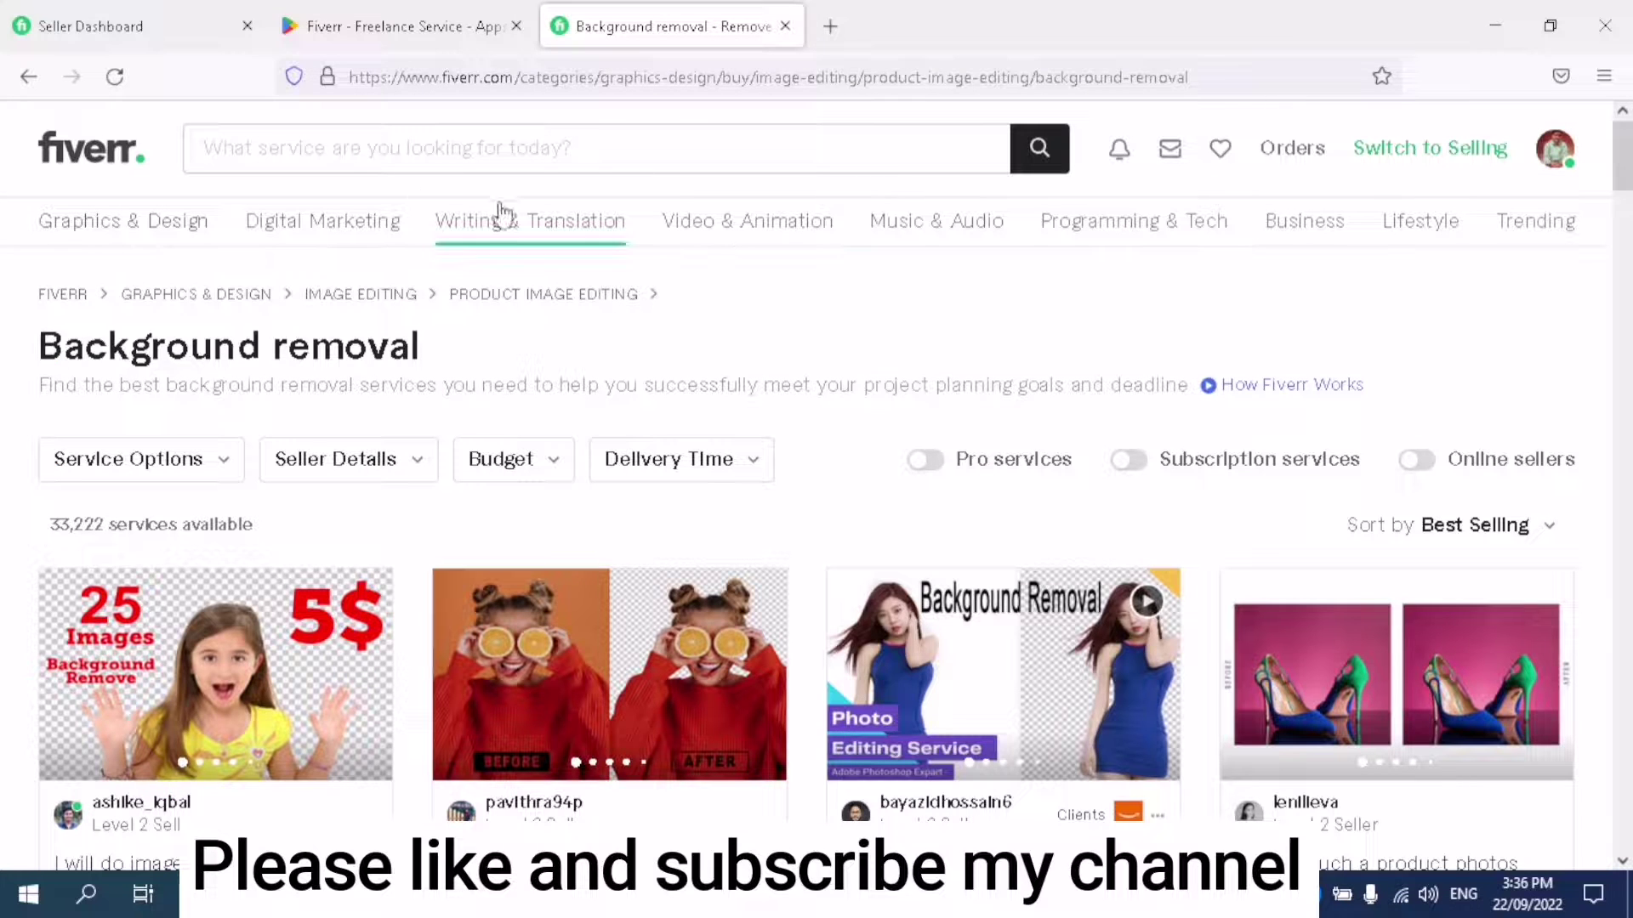
# Search Fiverr for 'remove background image' and open the $5 retouch-product, complex-background gig
pyautogui.click(541, 156)
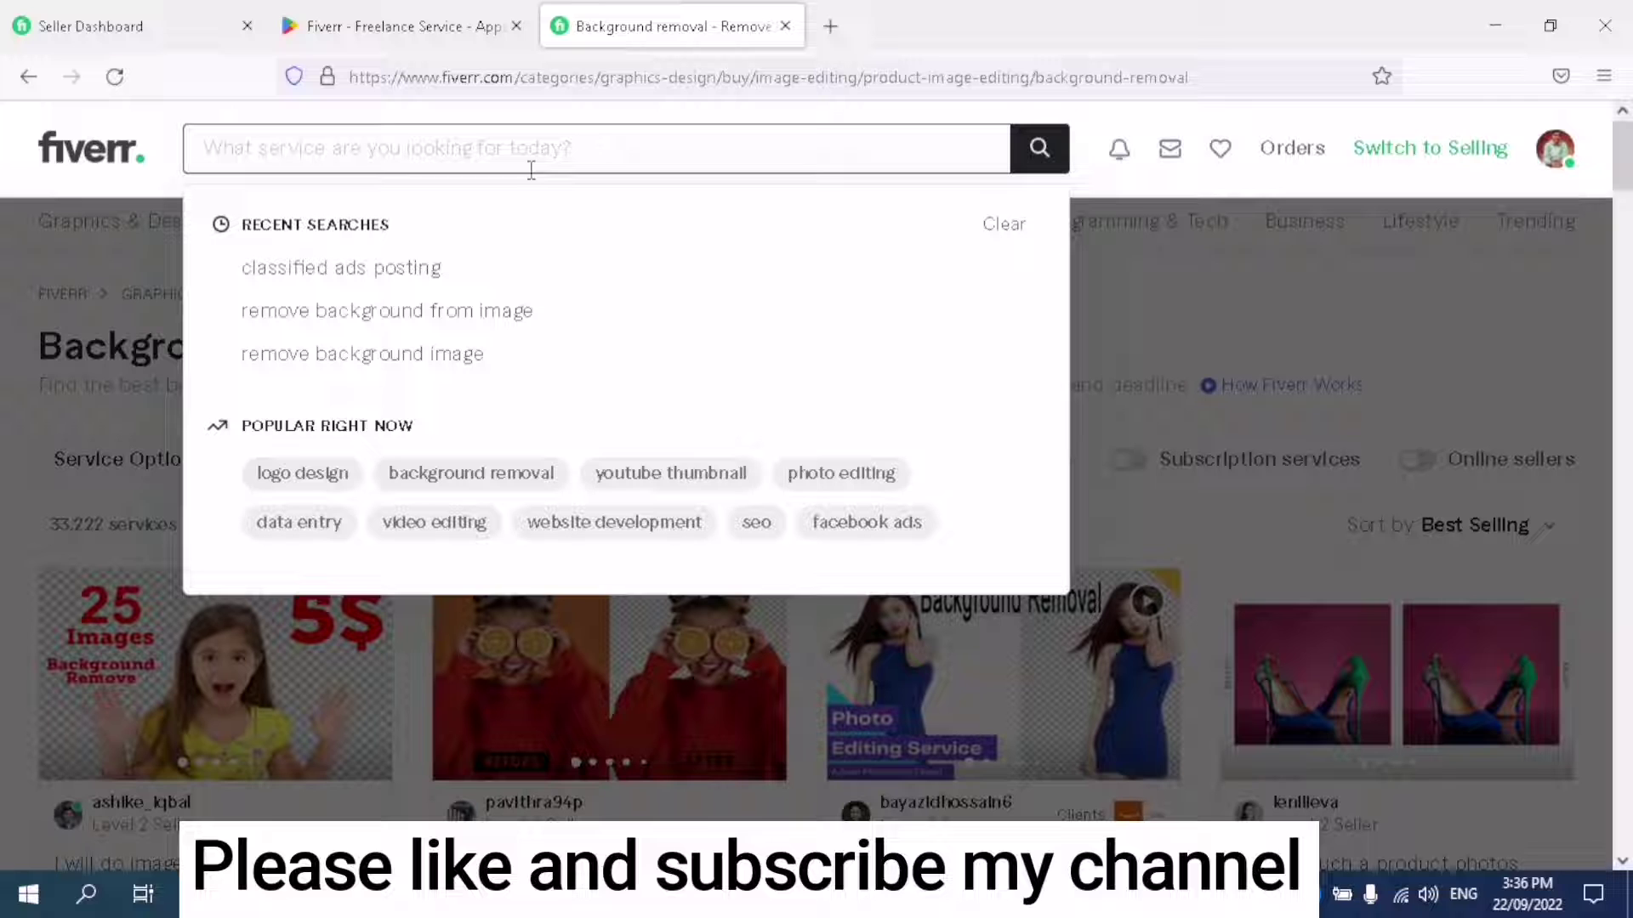
pyautogui.click(455, 354)
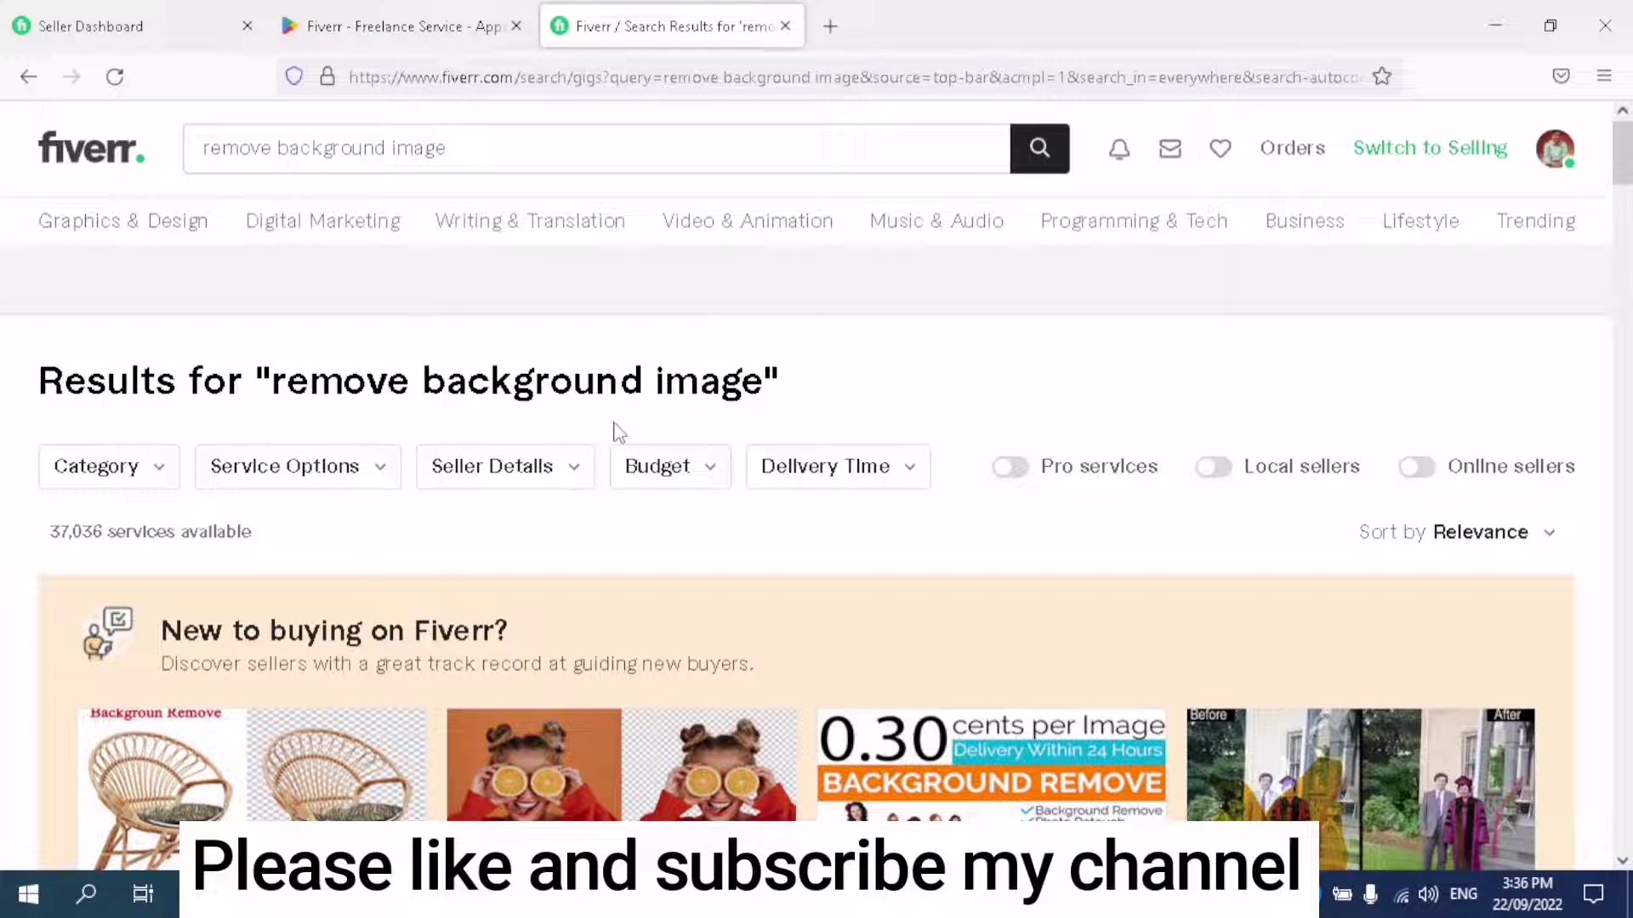
pyautogui.scroll(-3, 618, 432)
pyautogui.scroll(-3, 619, 432)
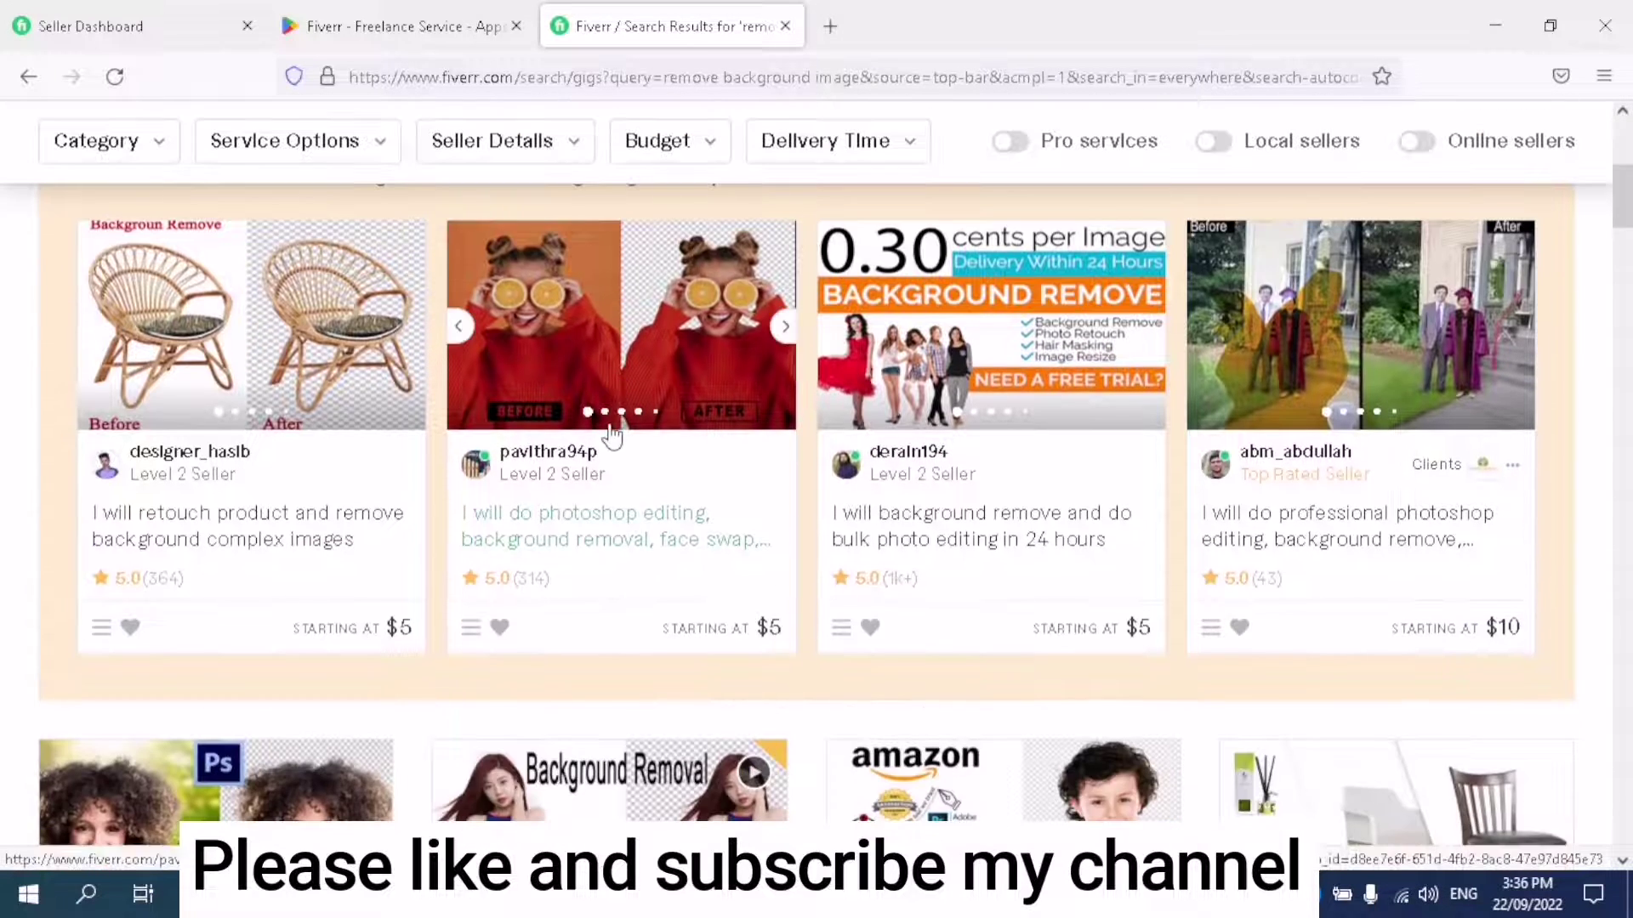
pyautogui.scroll(-3, 609, 430)
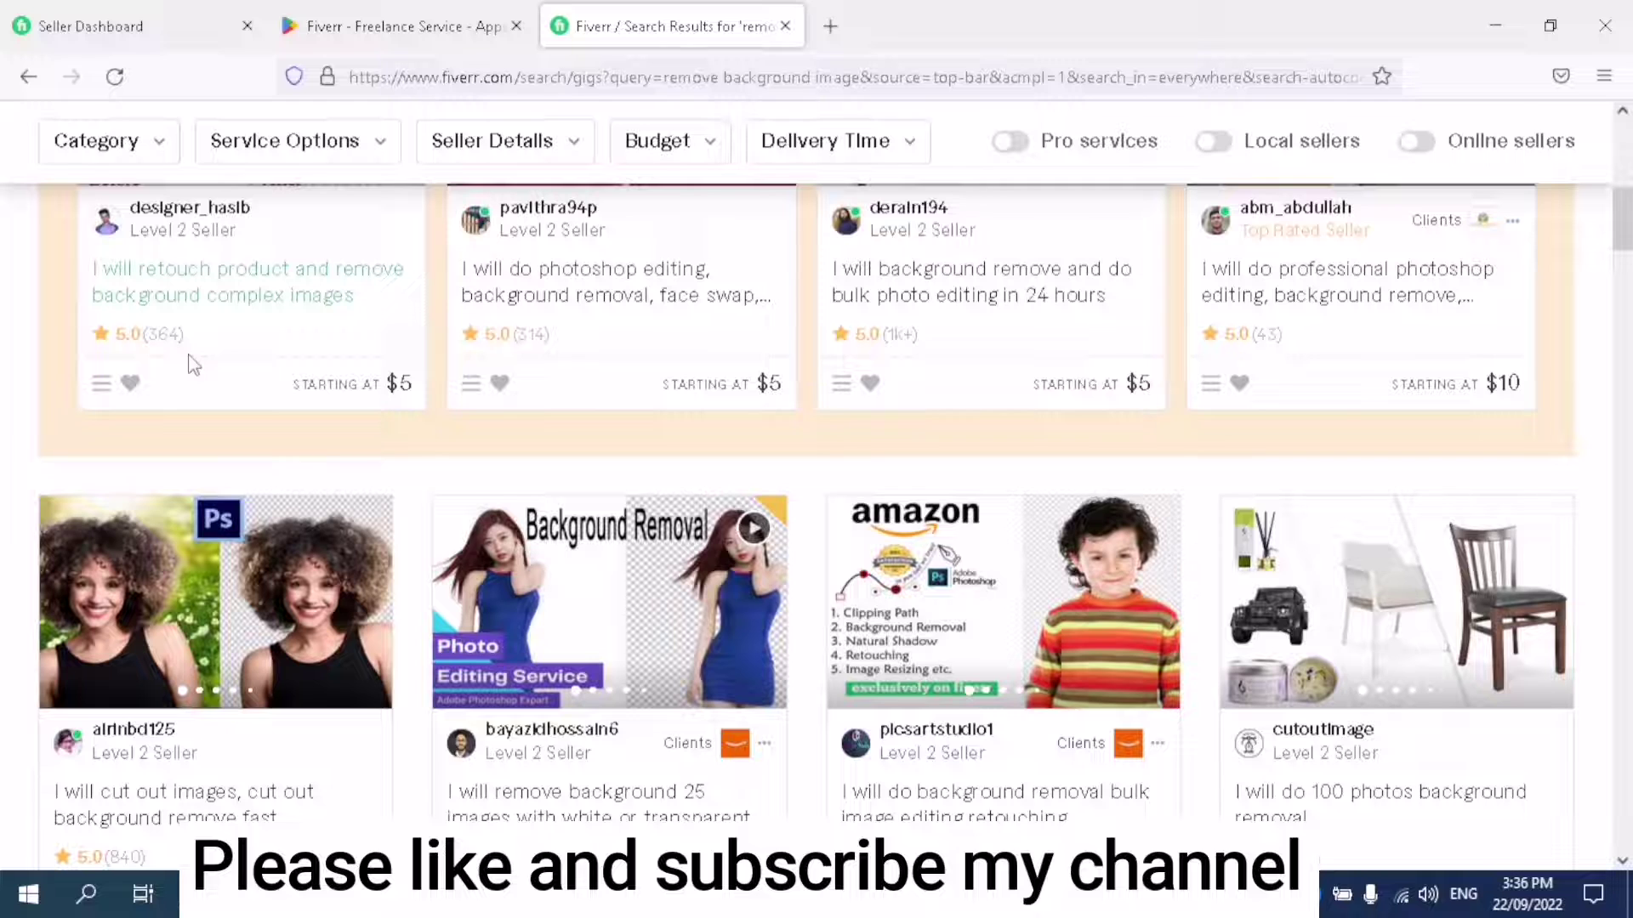
pyautogui.scroll(2, 188, 364)
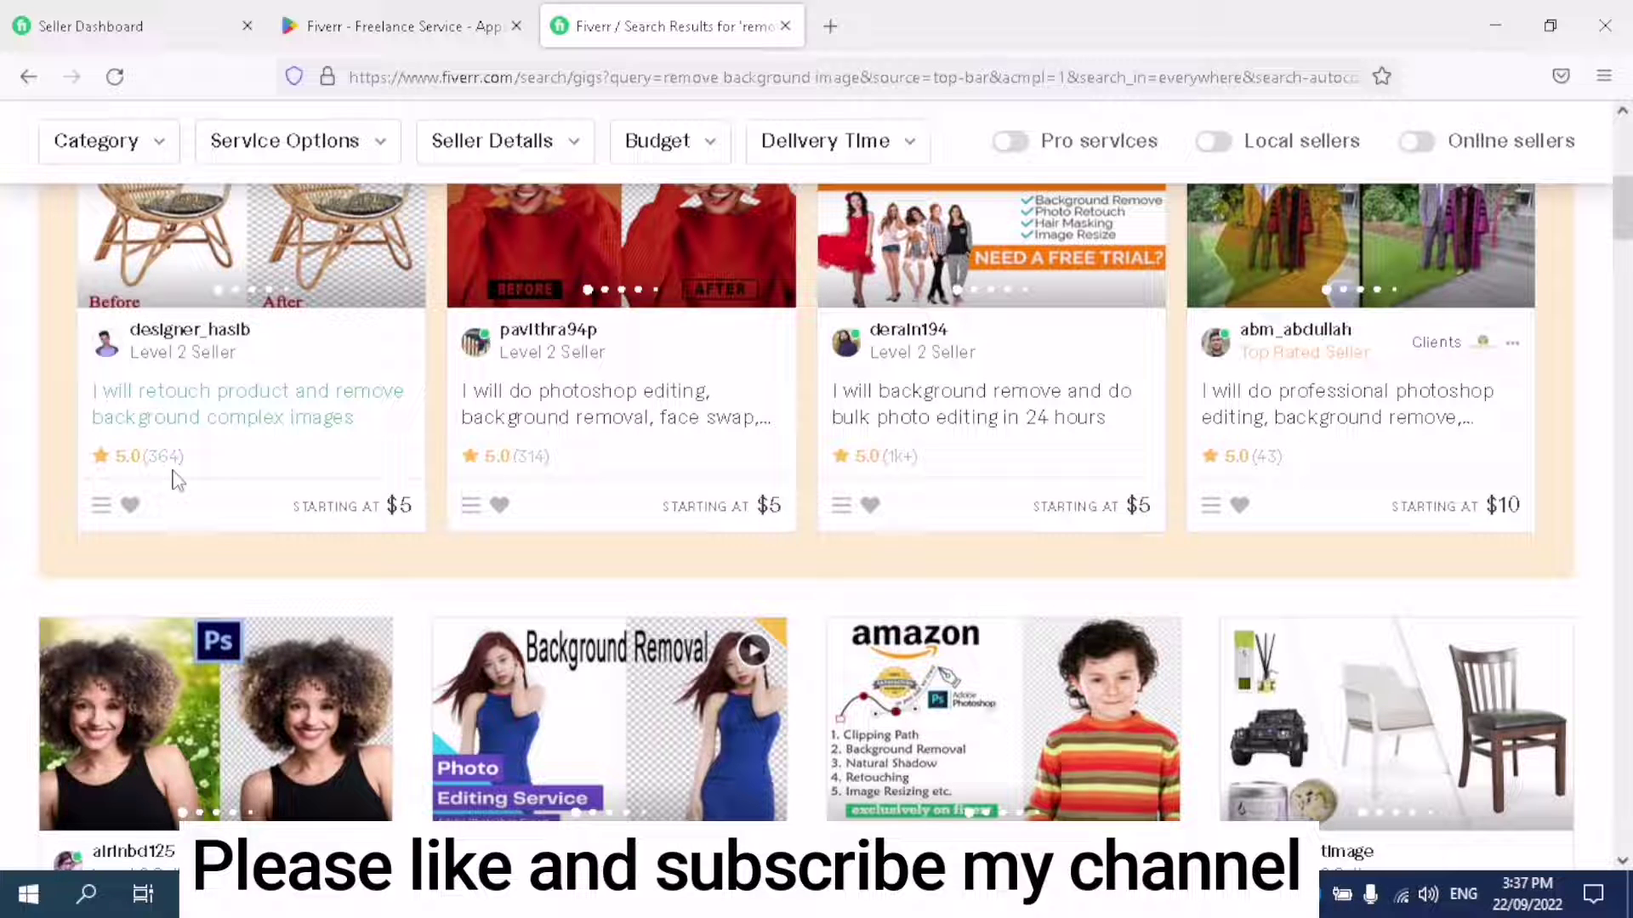
pyautogui.scroll(2, 177, 483)
pyautogui.scroll(2, 178, 484)
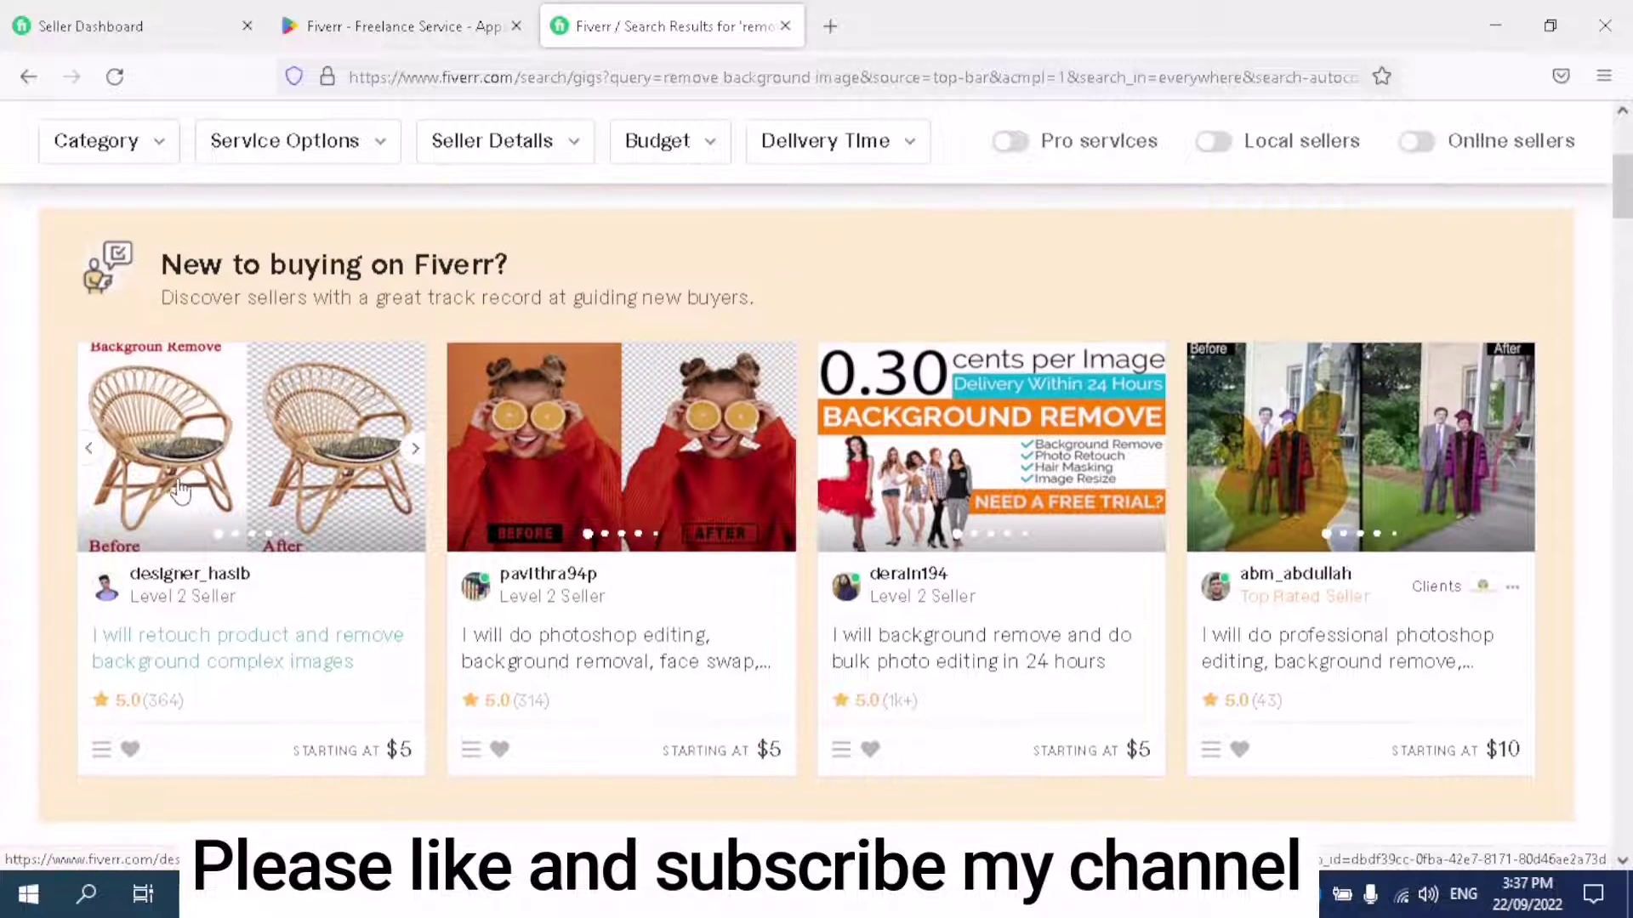
pyautogui.click(219, 642)
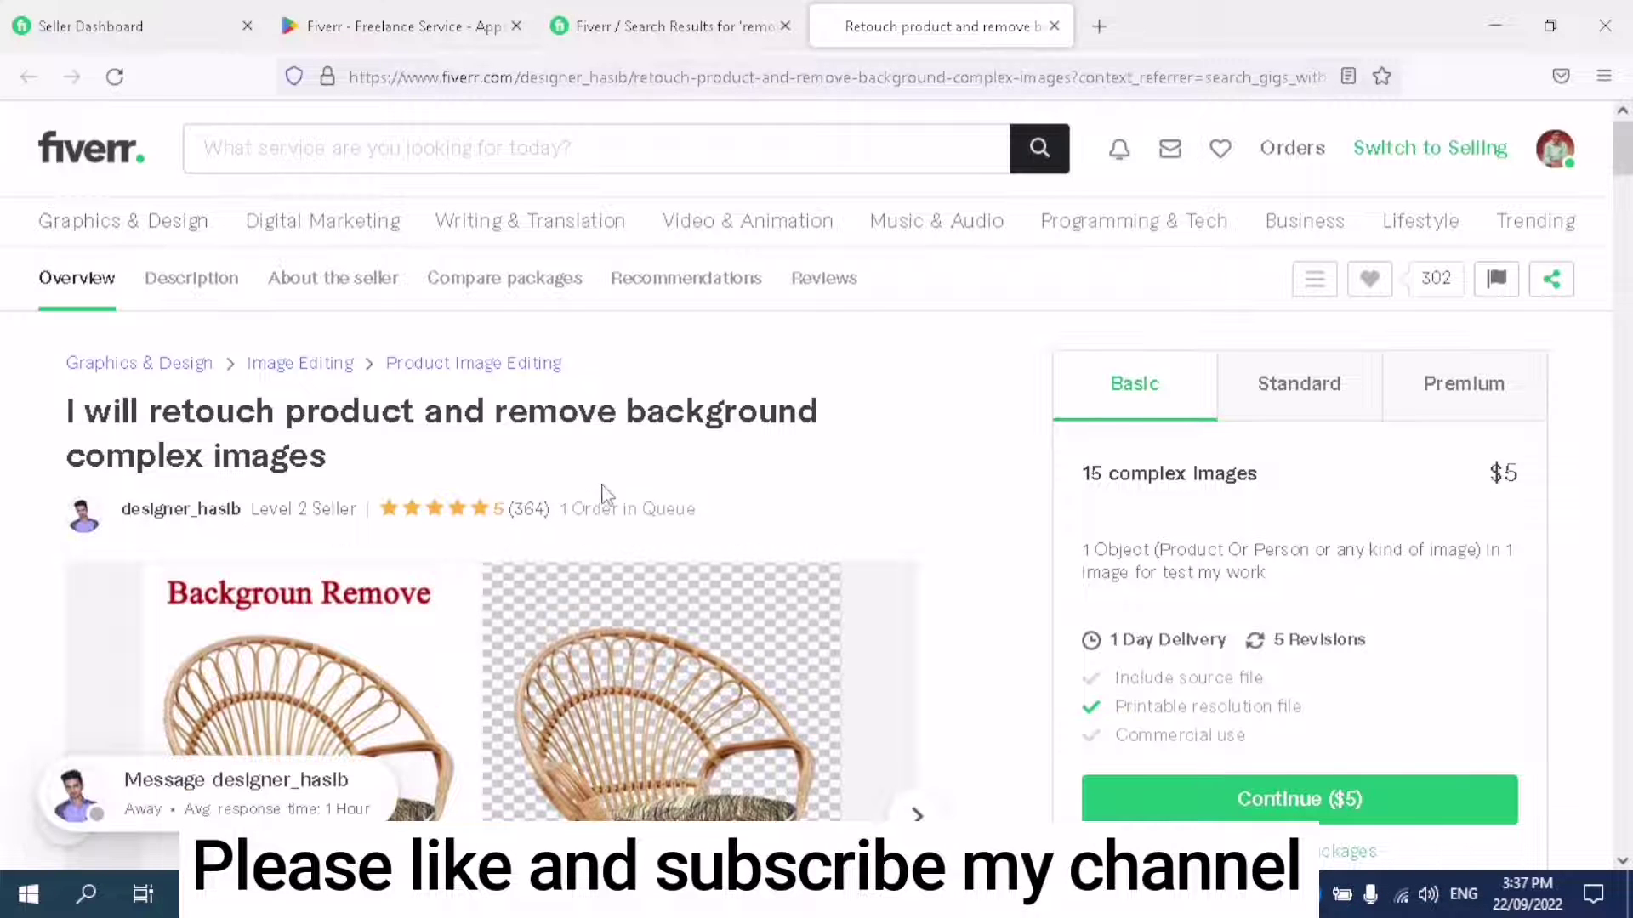
# Compare the gig's Basic, Standard ($10) and Premium ($40) packages, then return to the search results
pyautogui.scroll(-2, 638, 476)
pyautogui.scroll(2, 719, 498)
pyautogui.click(1284, 384)
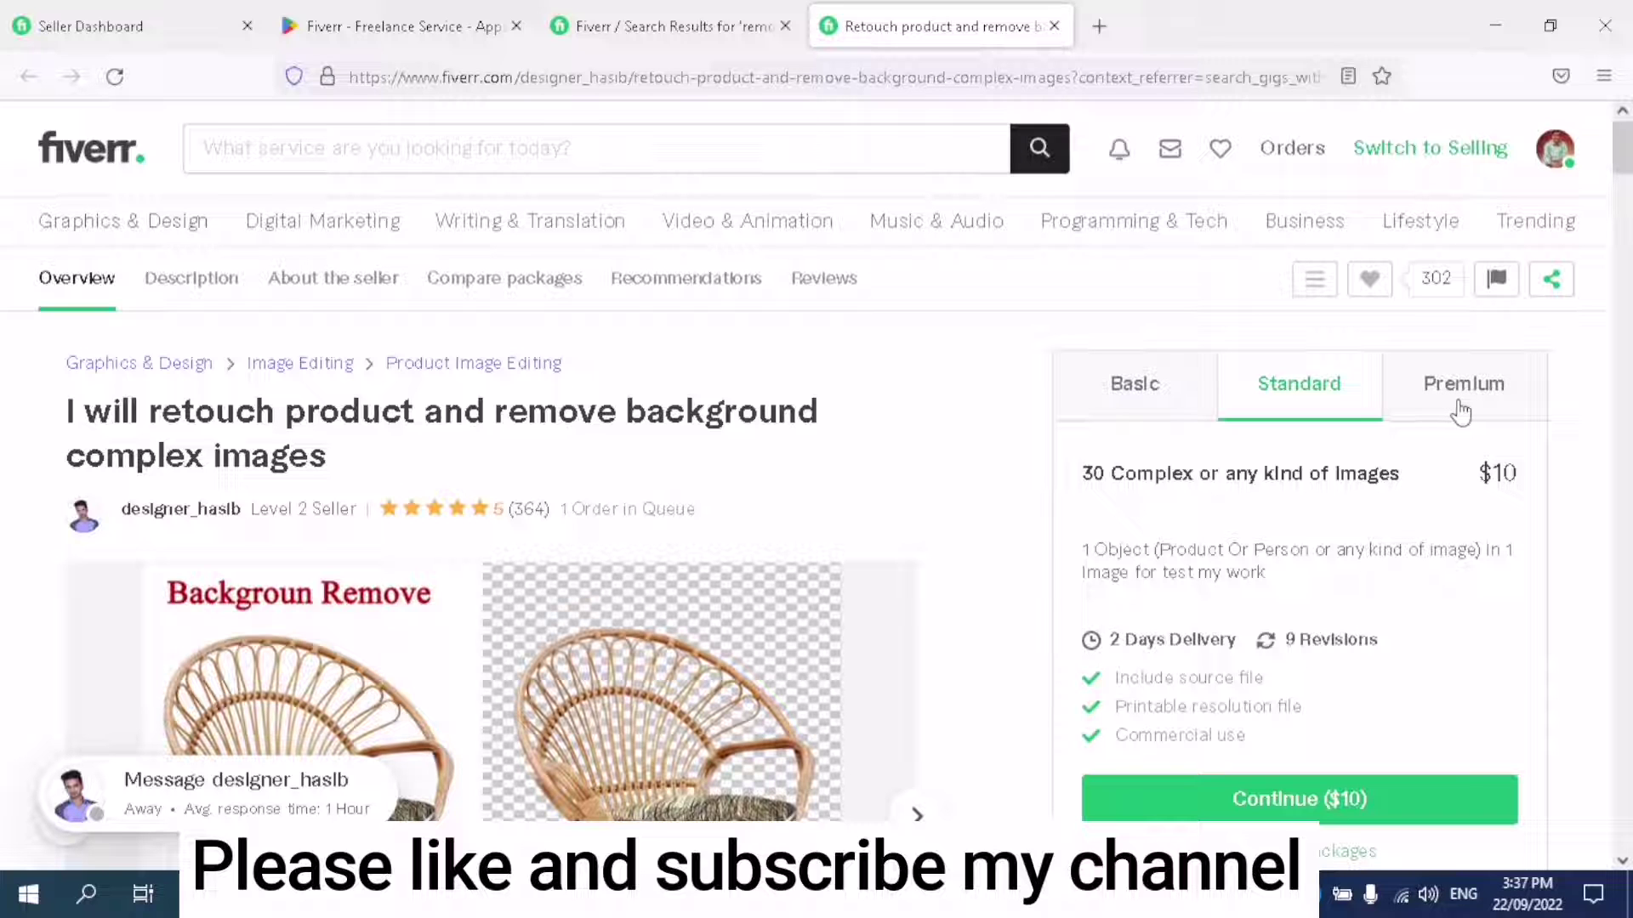
pyautogui.click(1461, 412)
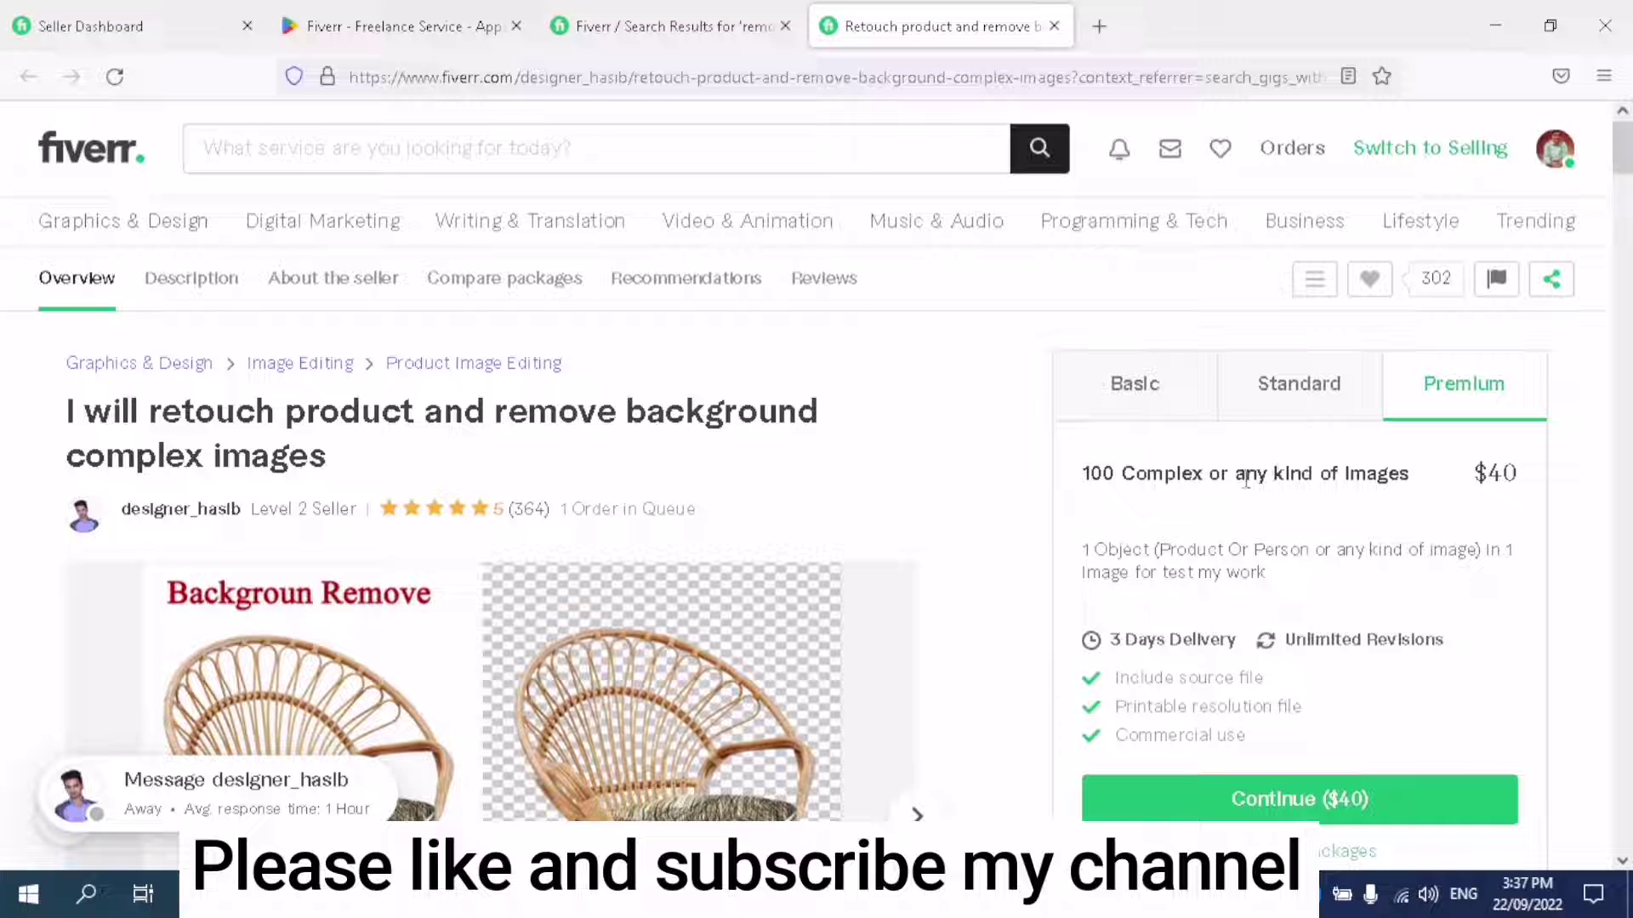
pyautogui.click(1150, 410)
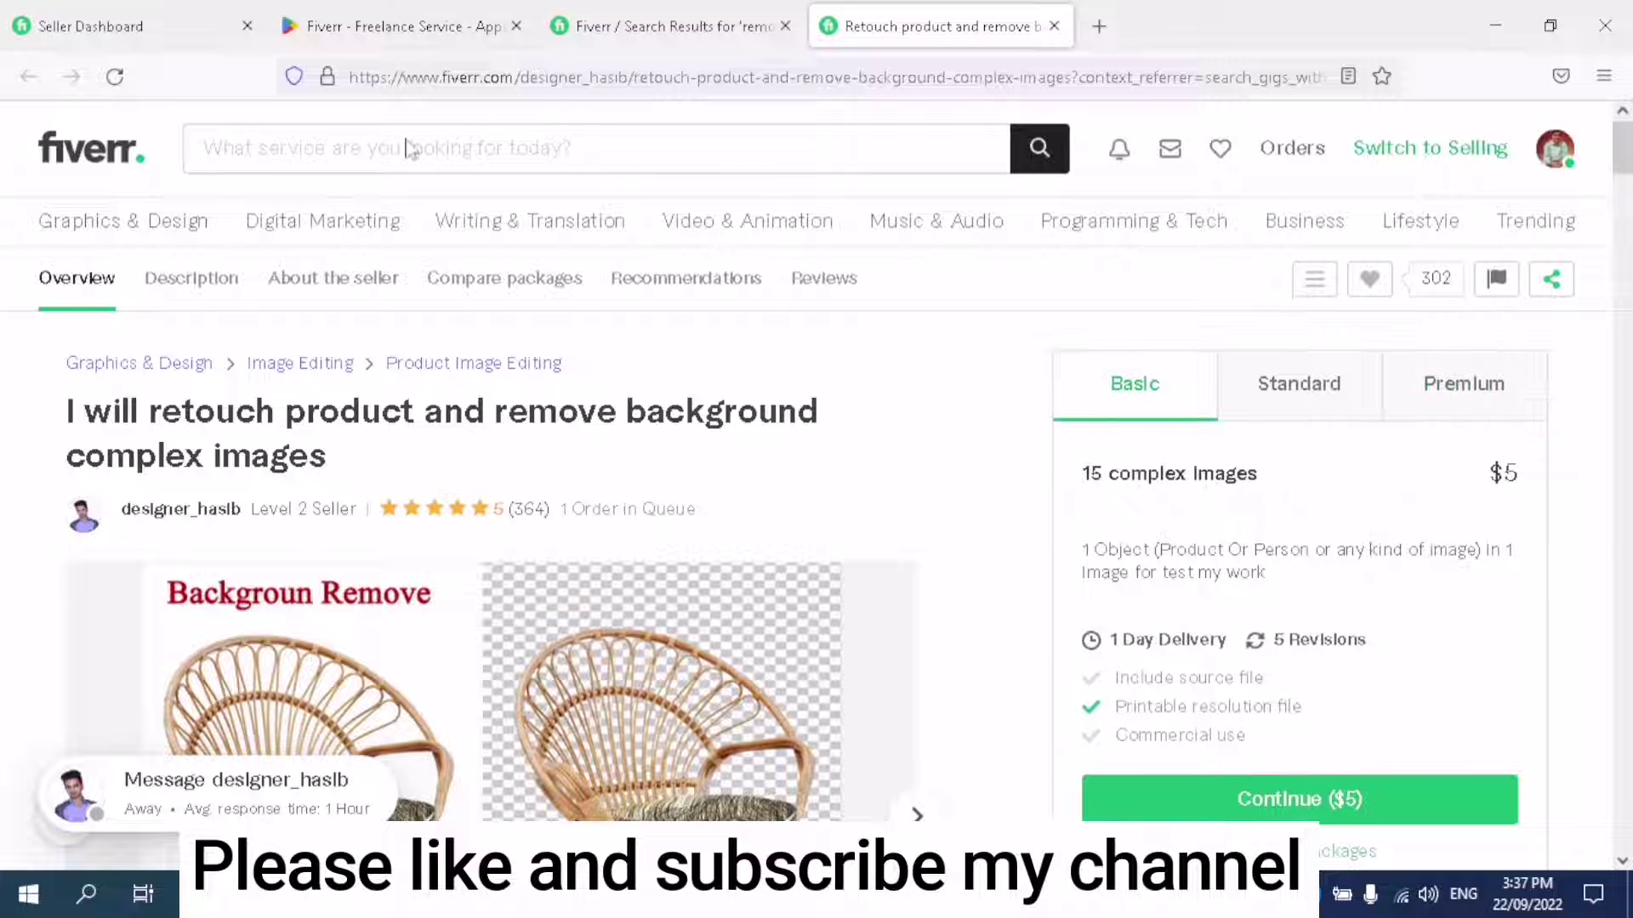
pyautogui.click(653, 24)
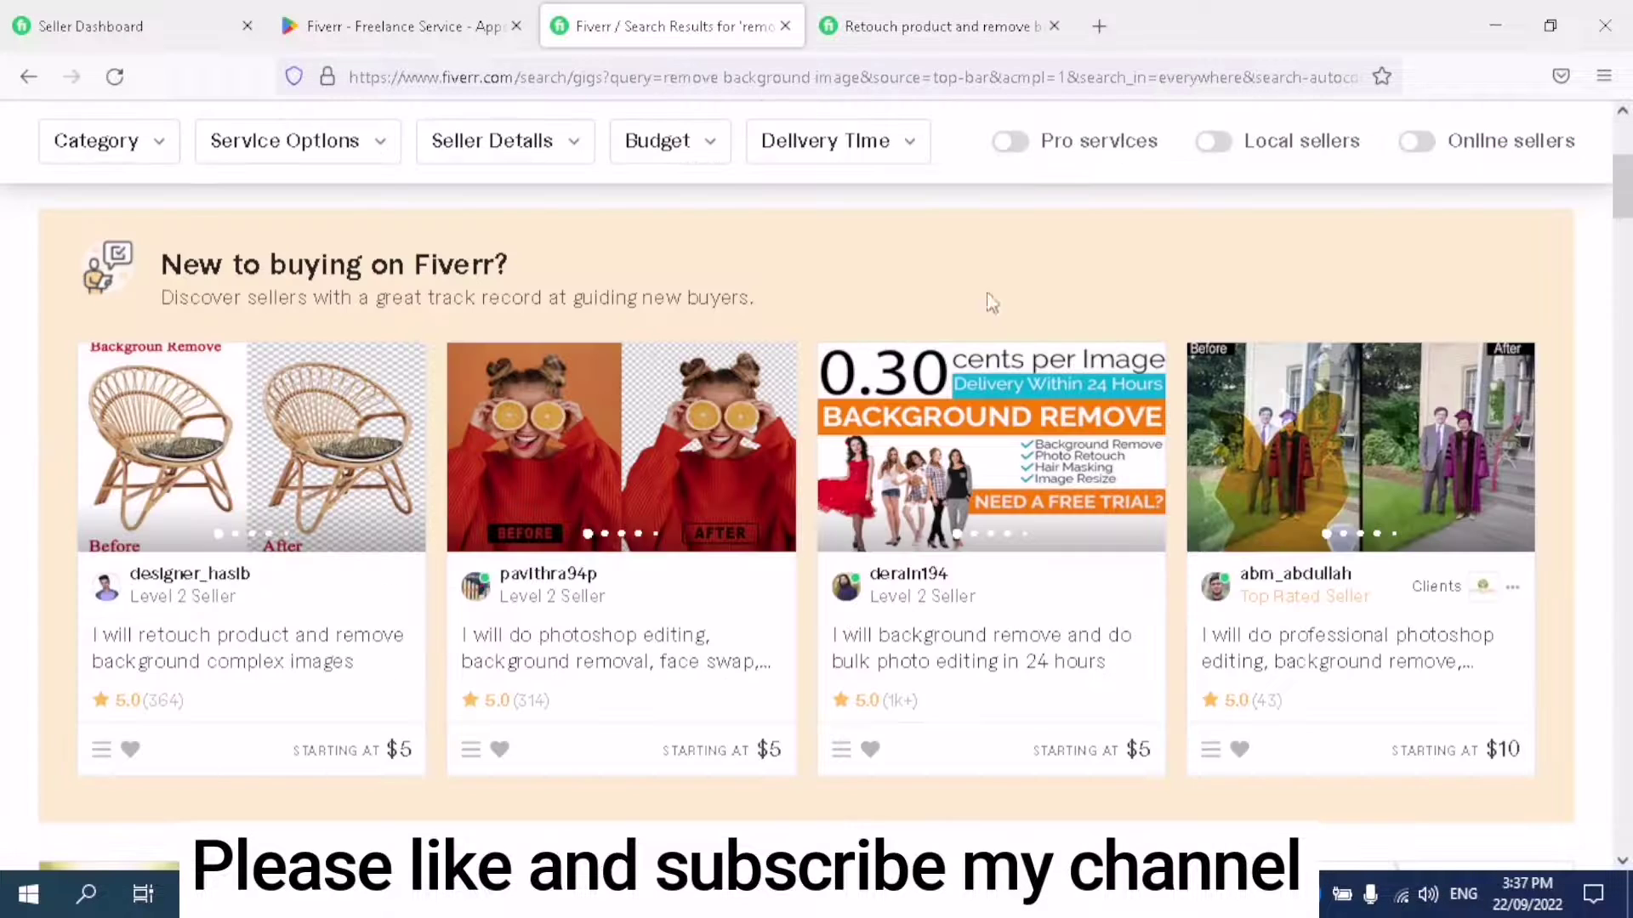
# Open the bulk background-removal gig from the search results
pyautogui.scroll(-1, 1063, 464)
pyautogui.scroll(-4, 1004, 425)
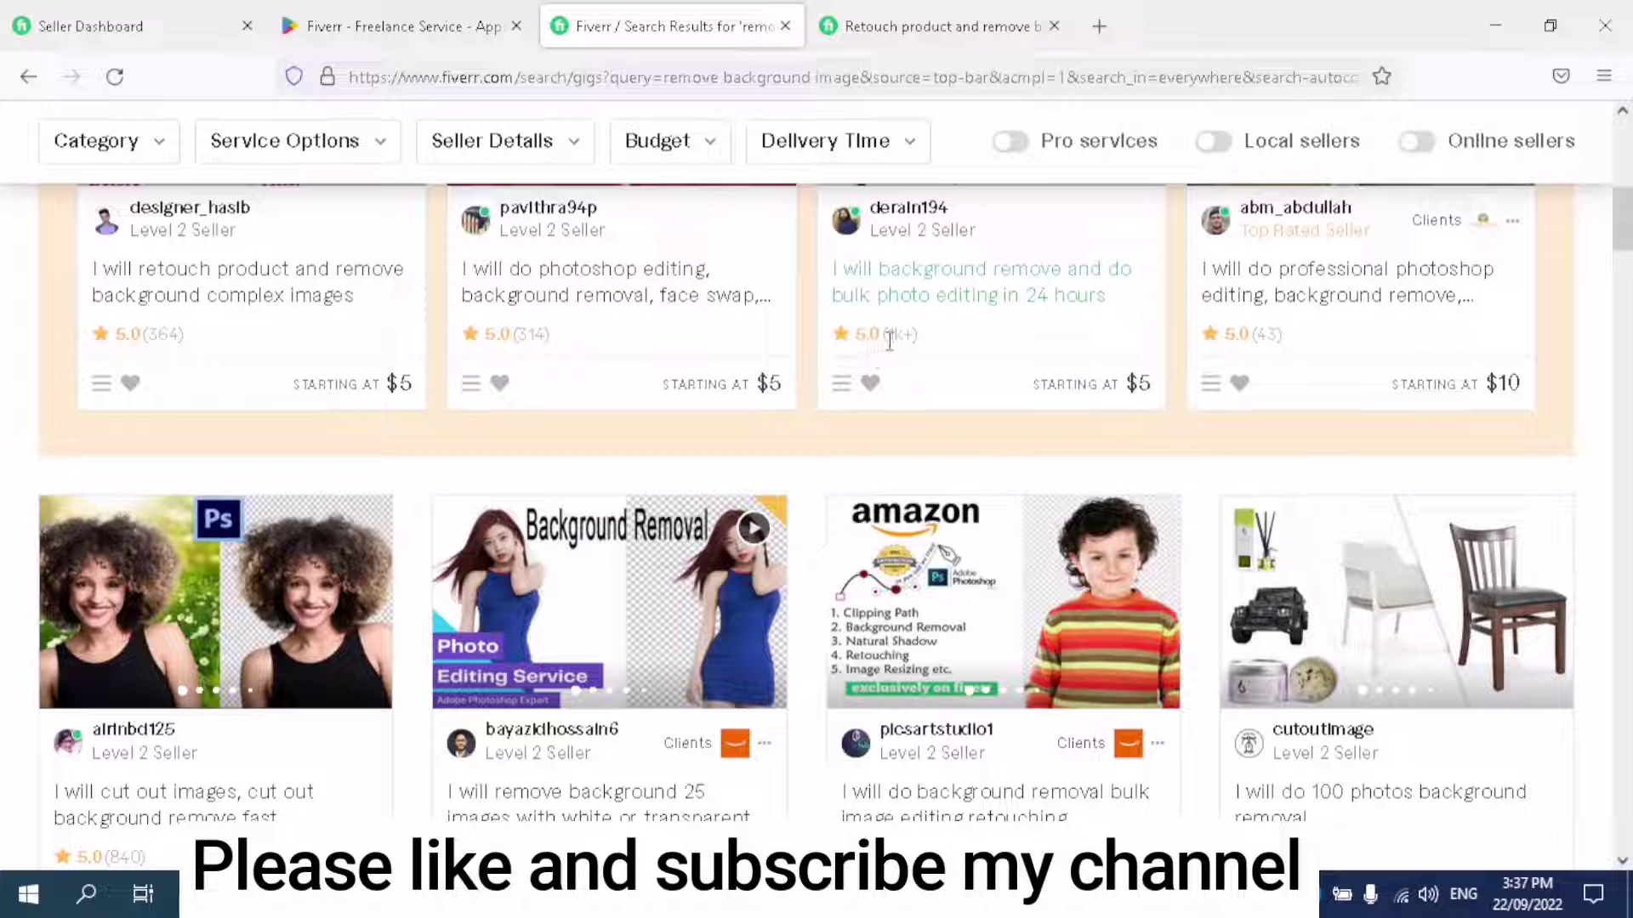
pyautogui.click(970, 299)
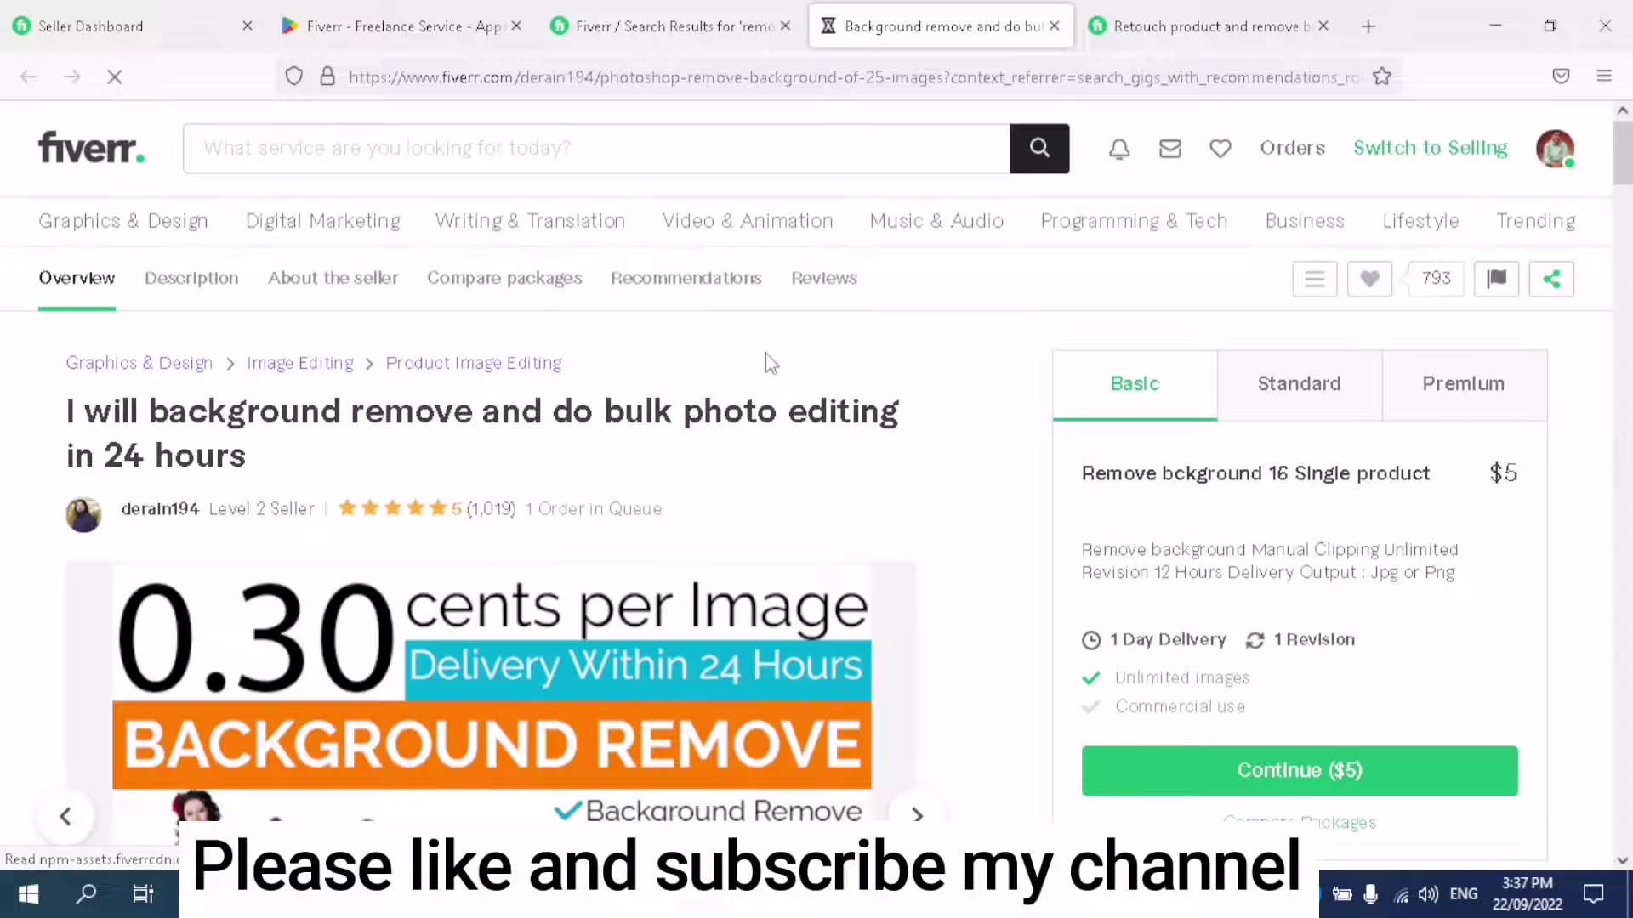
pyautogui.scroll(-3, 358, 431)
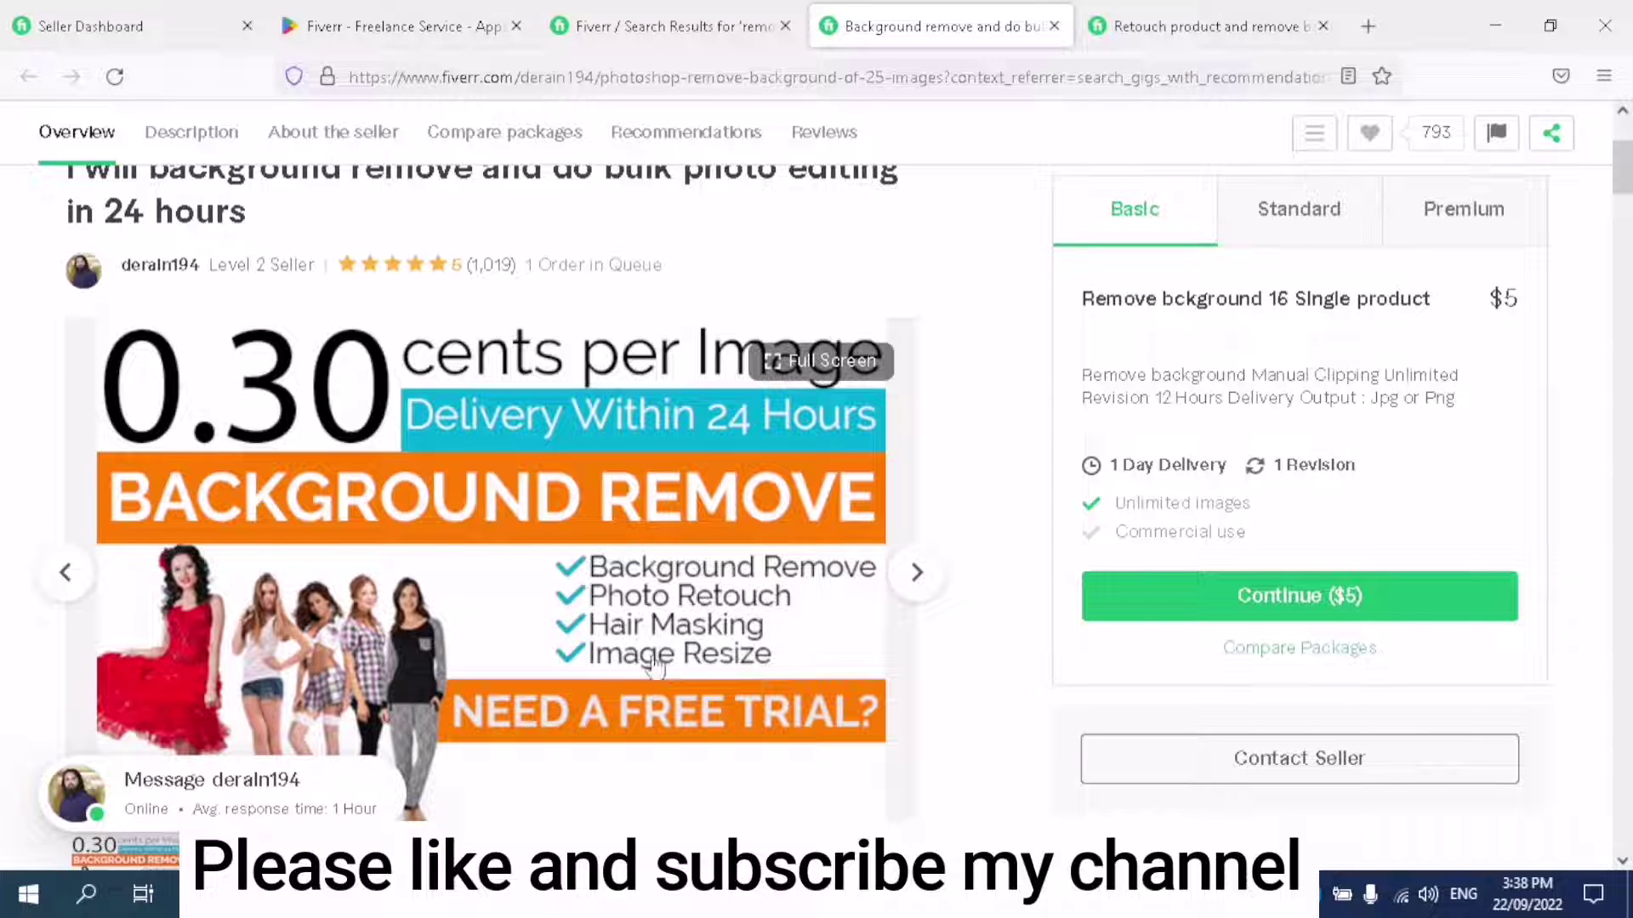
pyautogui.scroll(-3, 727, 553)
pyautogui.scroll(3, 718, 573)
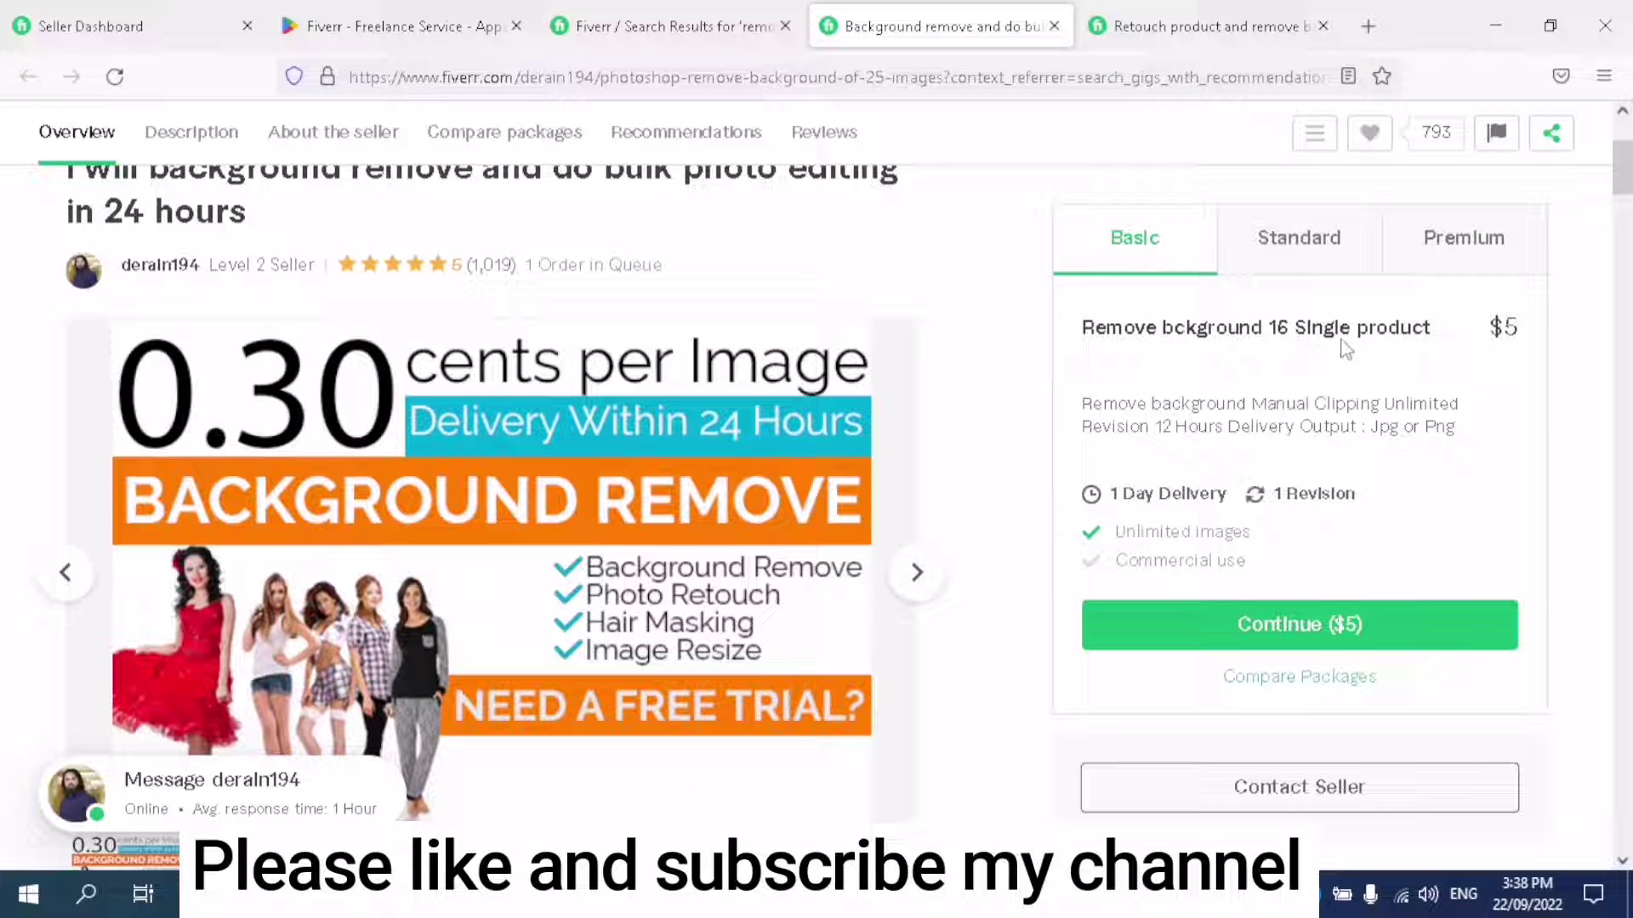
# Compare its Basic, Standard and Premium packages ($5 to $75), then go back to the retouch gig
pyautogui.click(1321, 251)
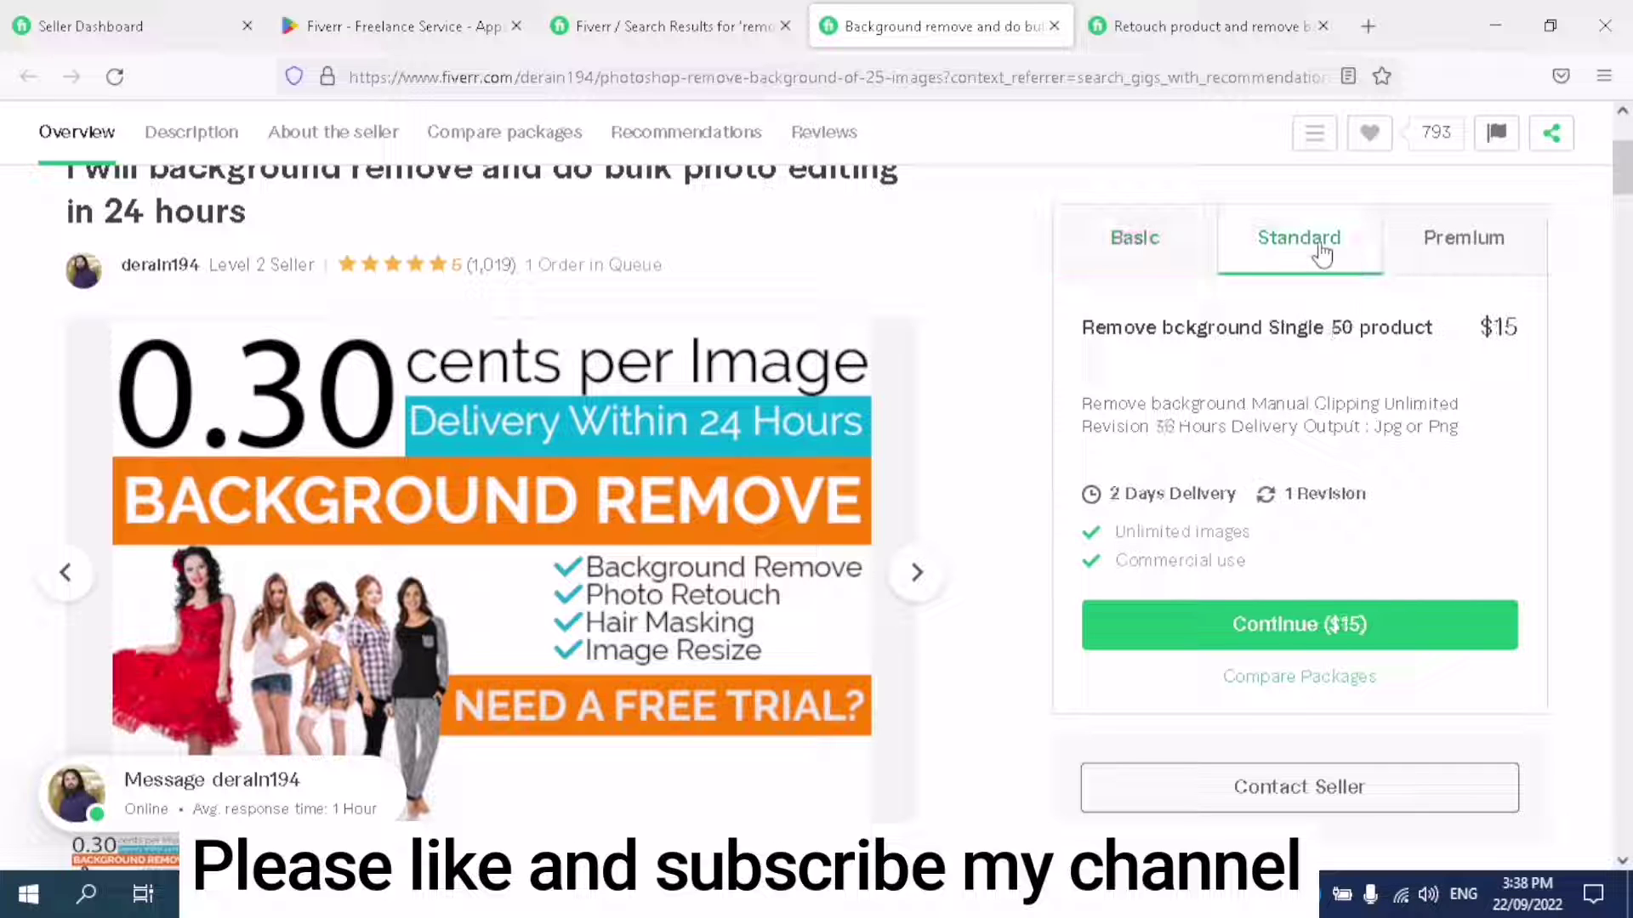
pyautogui.click(1481, 272)
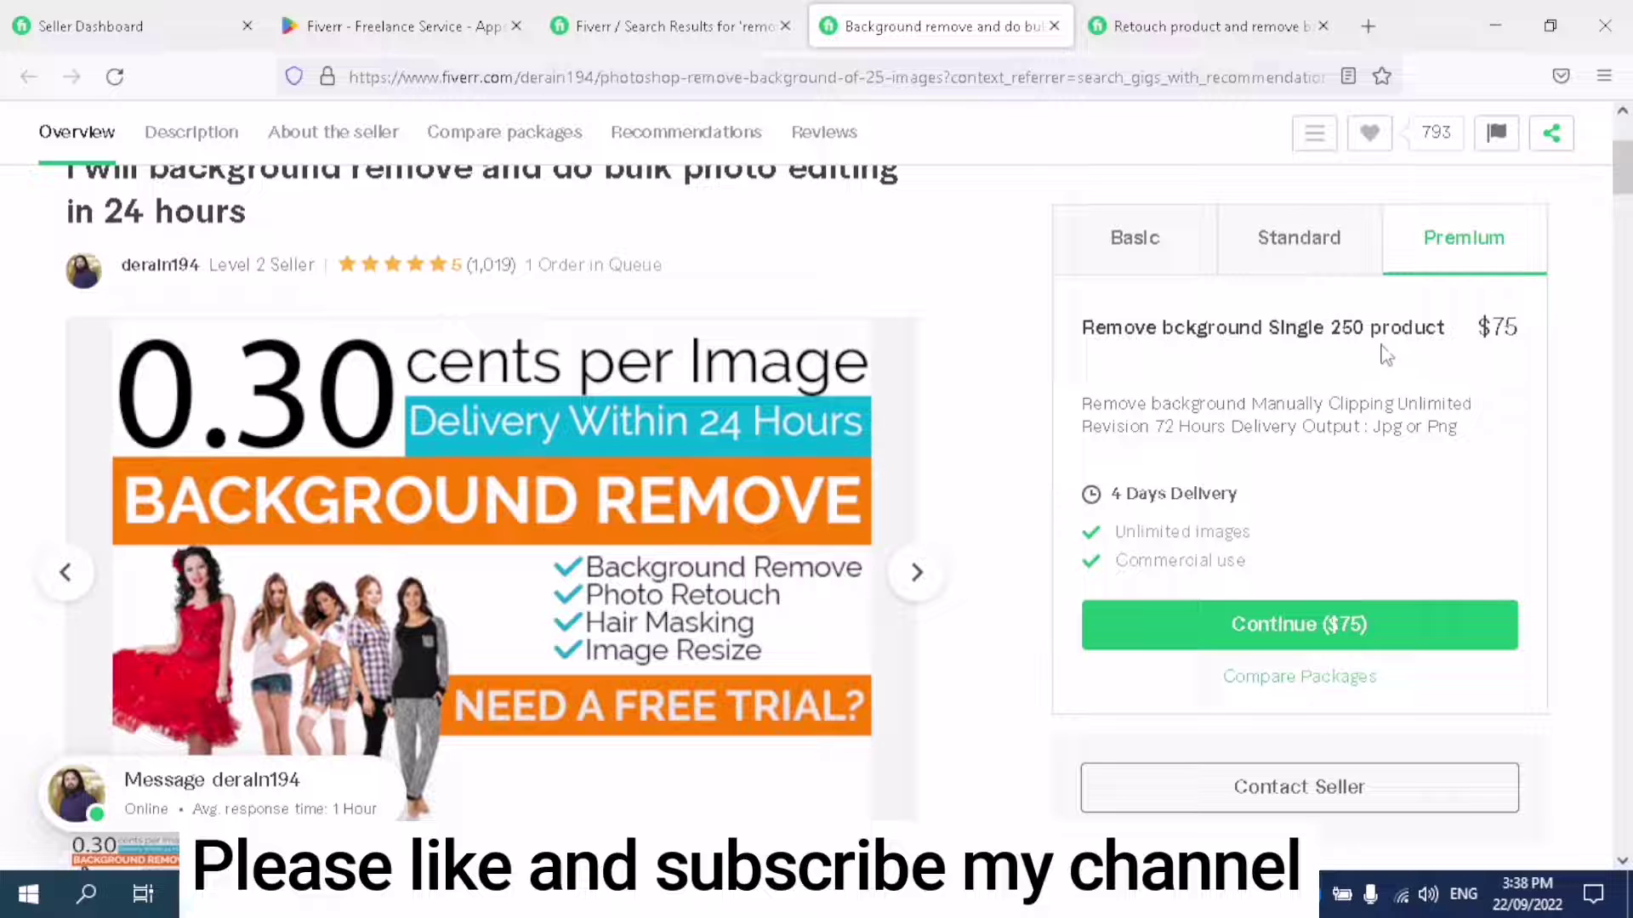
pyautogui.click(1133, 255)
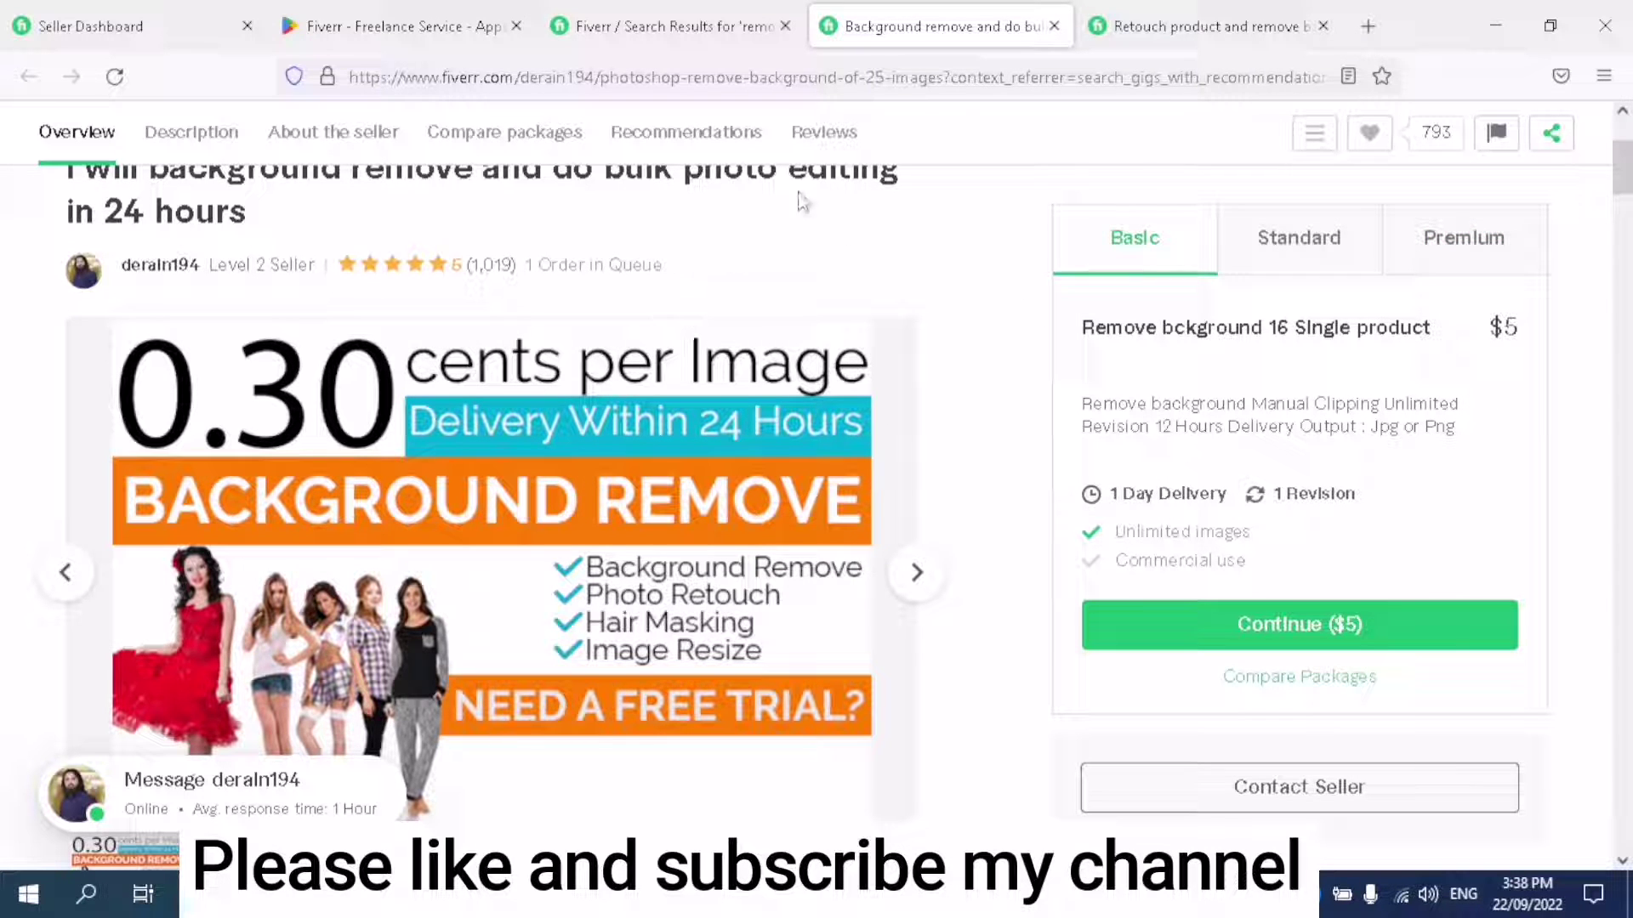
pyautogui.click(1131, 25)
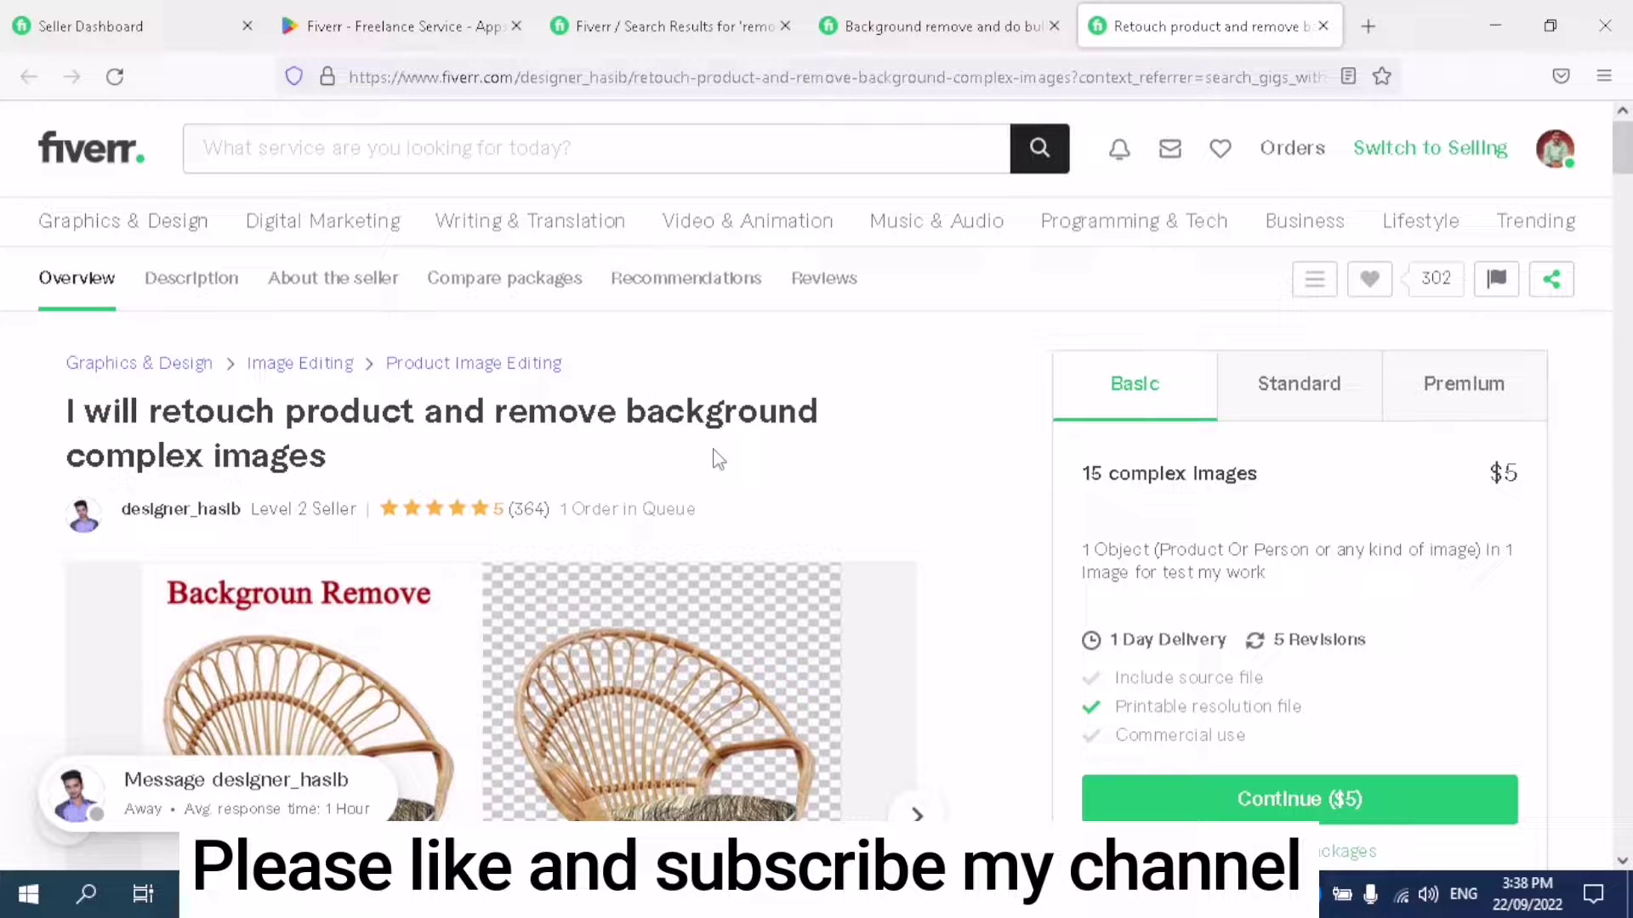
pyautogui.click(1369, 38)
# Google 'remove background' and open the remove.bg website
pyautogui.click(825, 456)
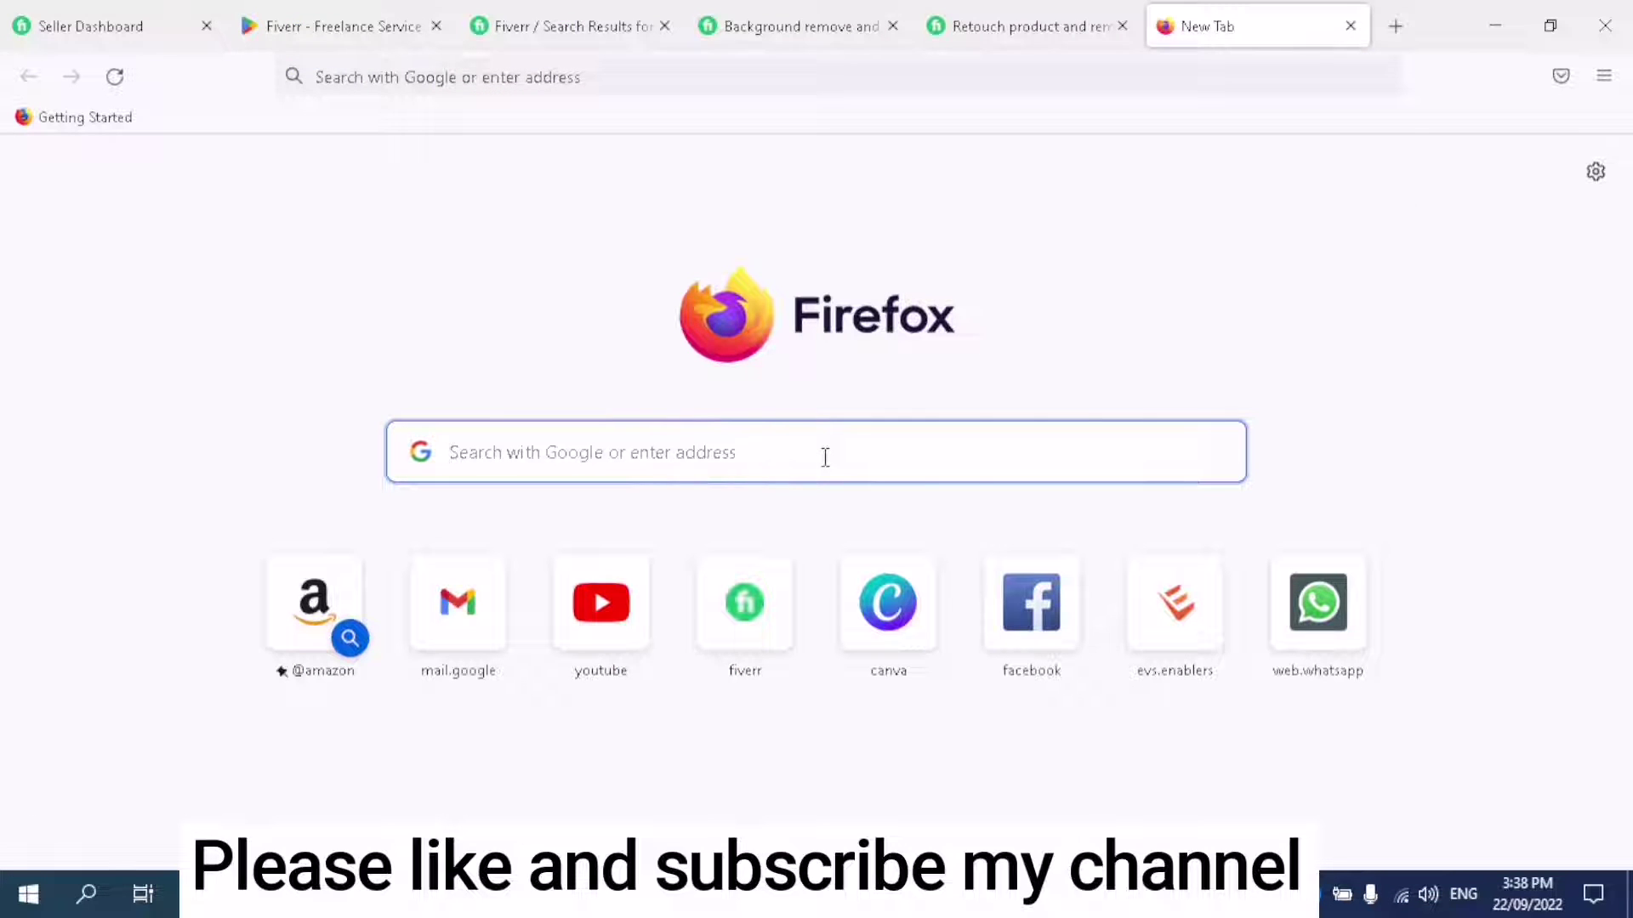
pyautogui.write('remove')
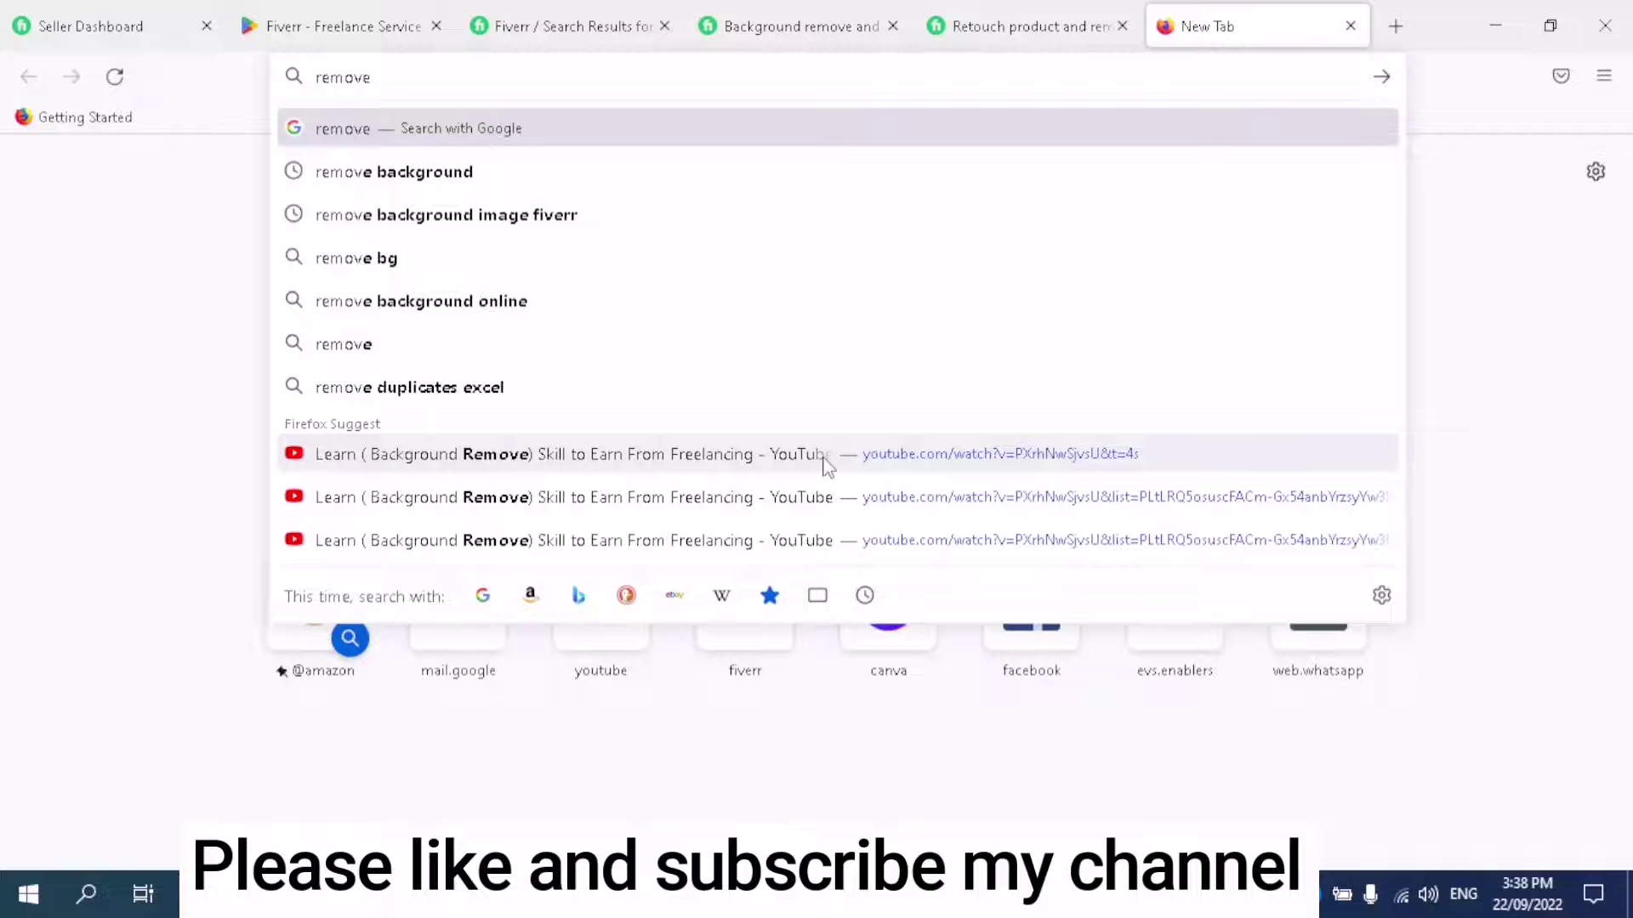
pyautogui.click(443, 184)
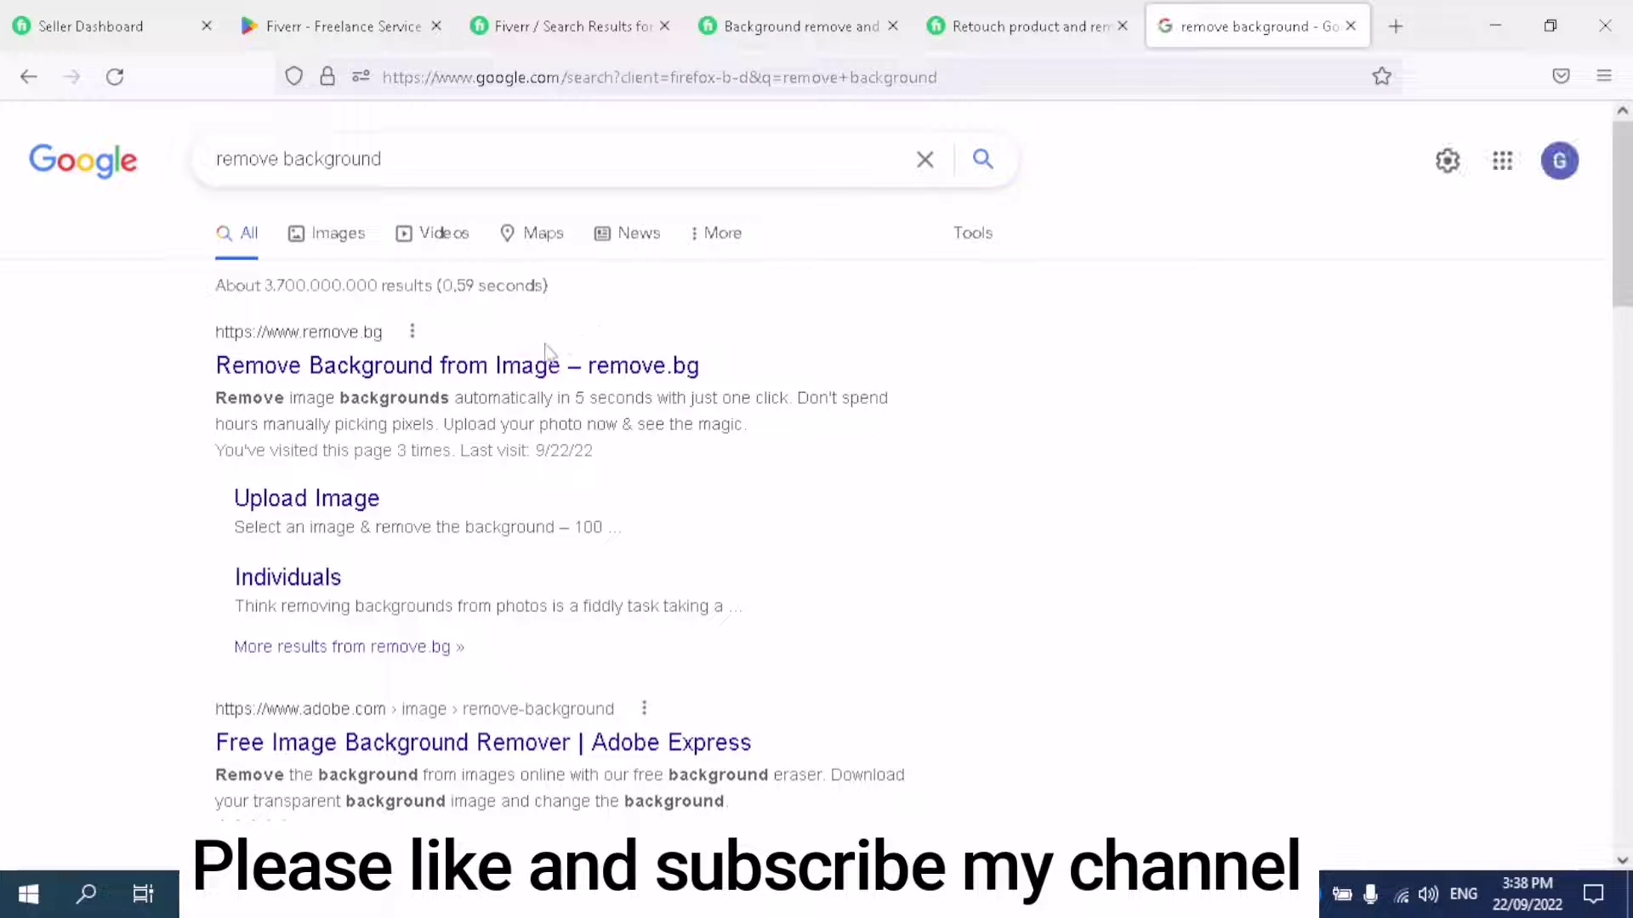
pyautogui.click(540, 372)
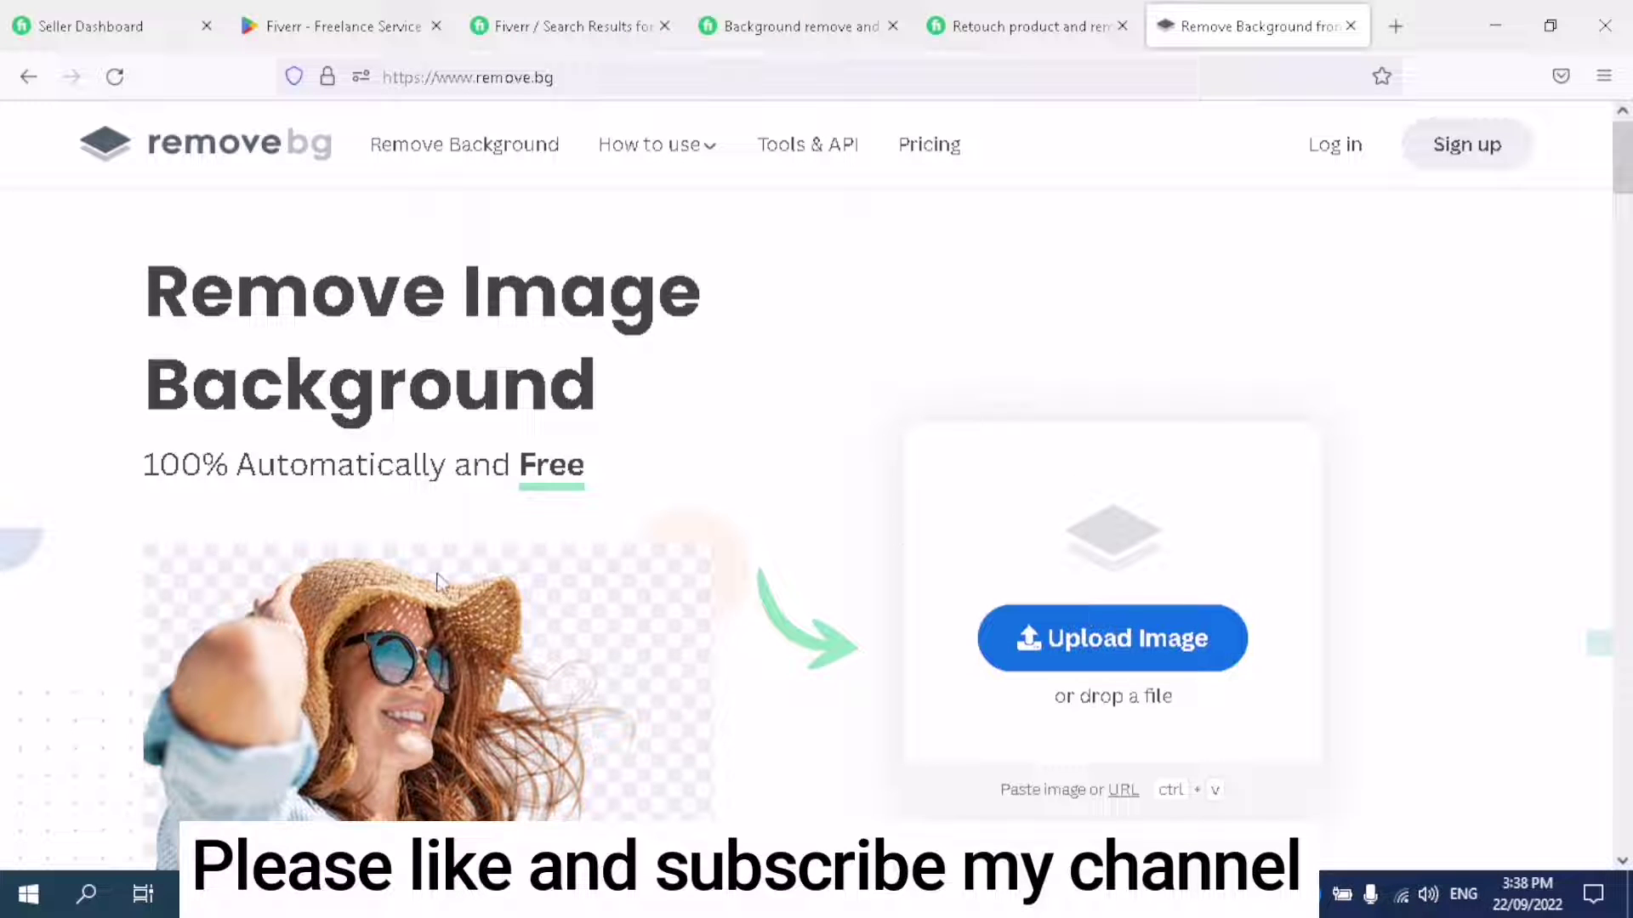
# Upload the istockphoto picture of the man at his laptop to remove.bg
pyautogui.scroll(-2, 994, 408)
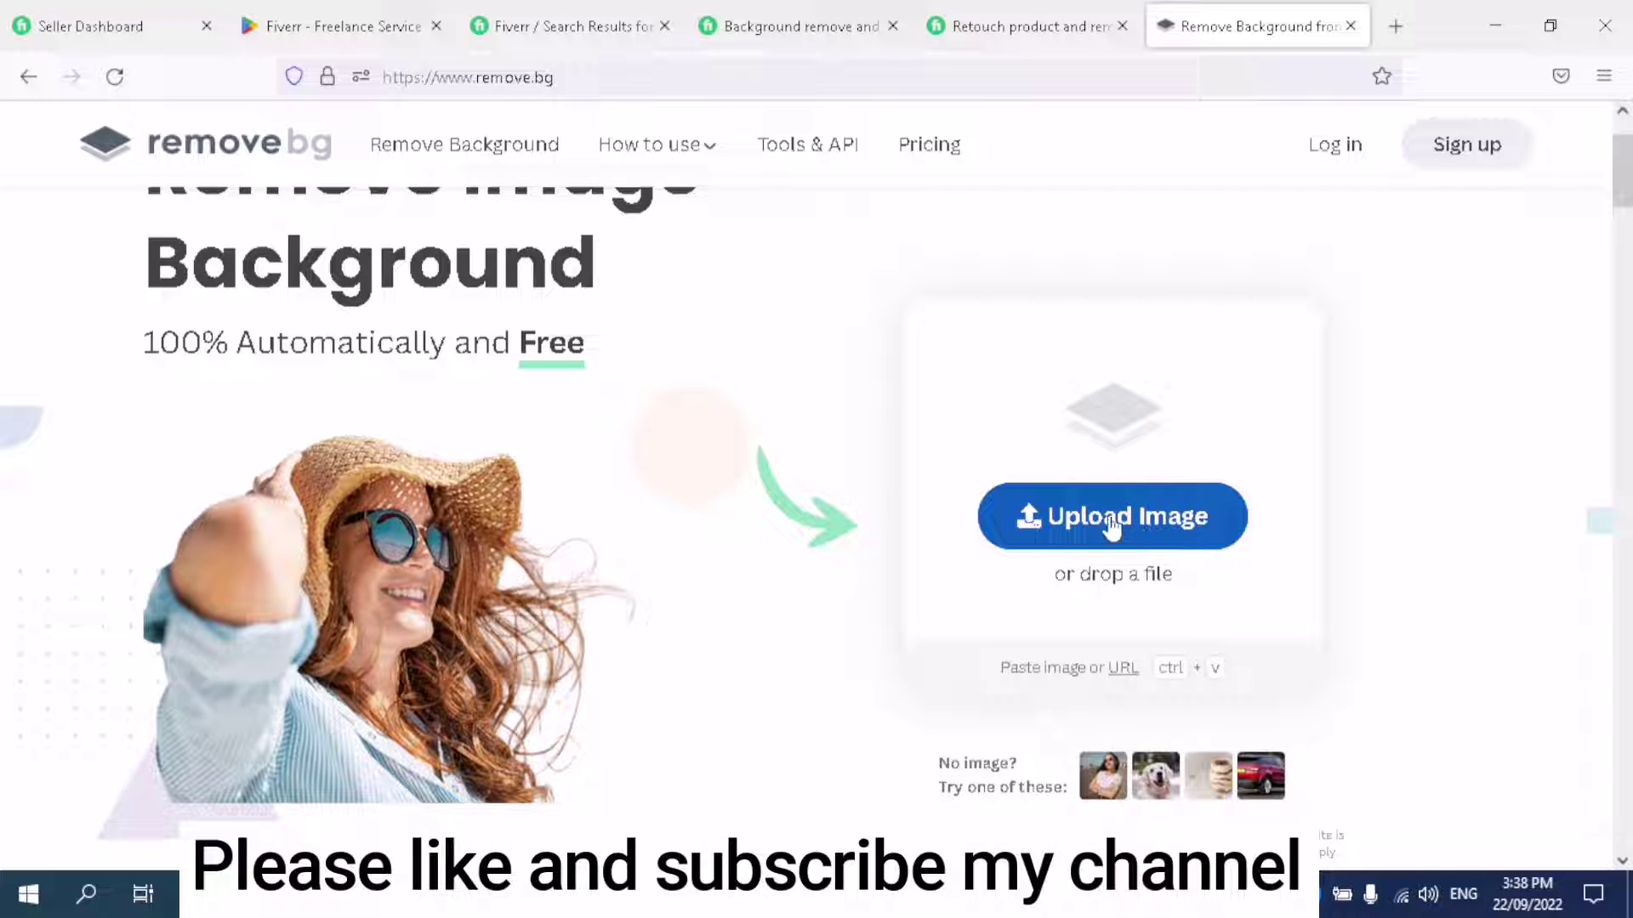
pyautogui.click(1112, 520)
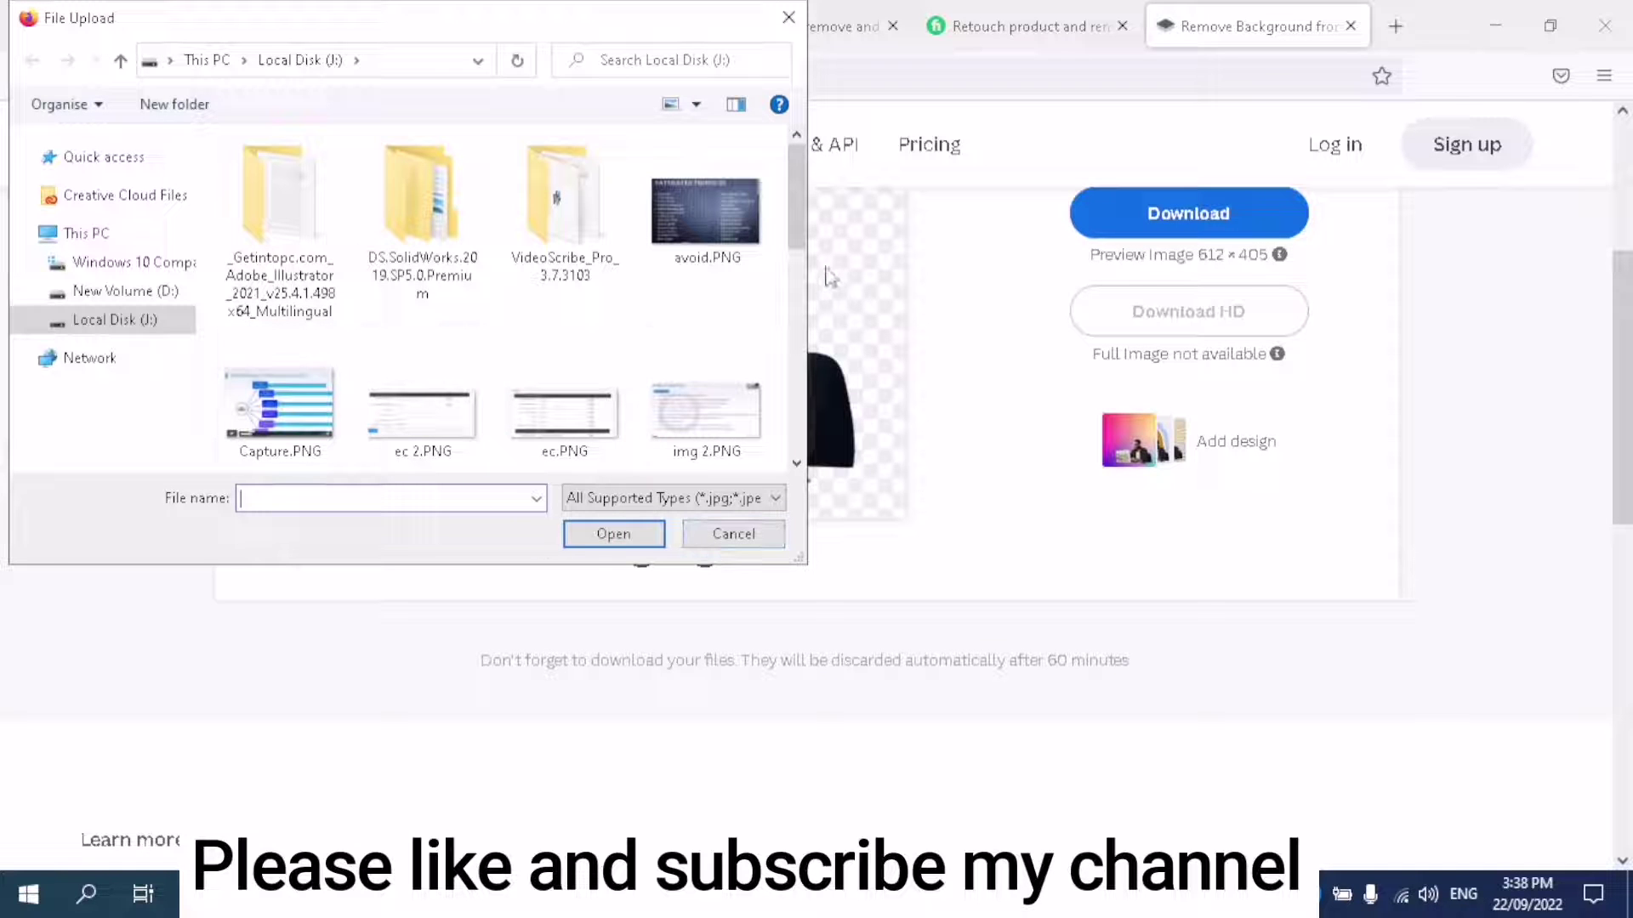
pyautogui.moveTo(795, 187); pyautogui.dragTo(791, 304)
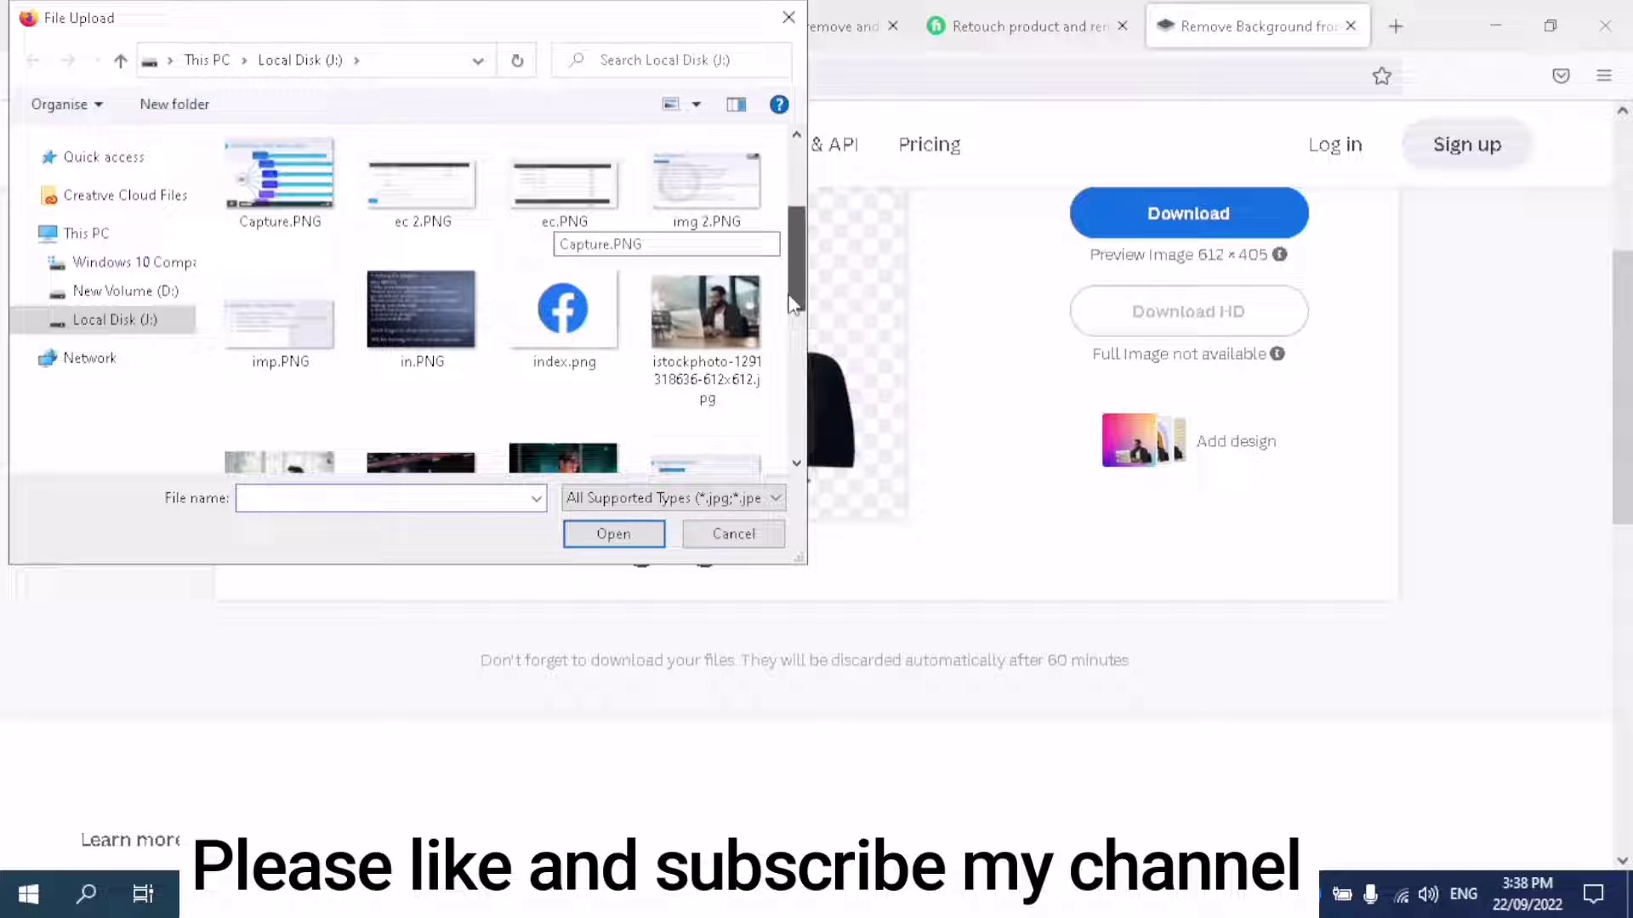
pyautogui.click(727, 303)
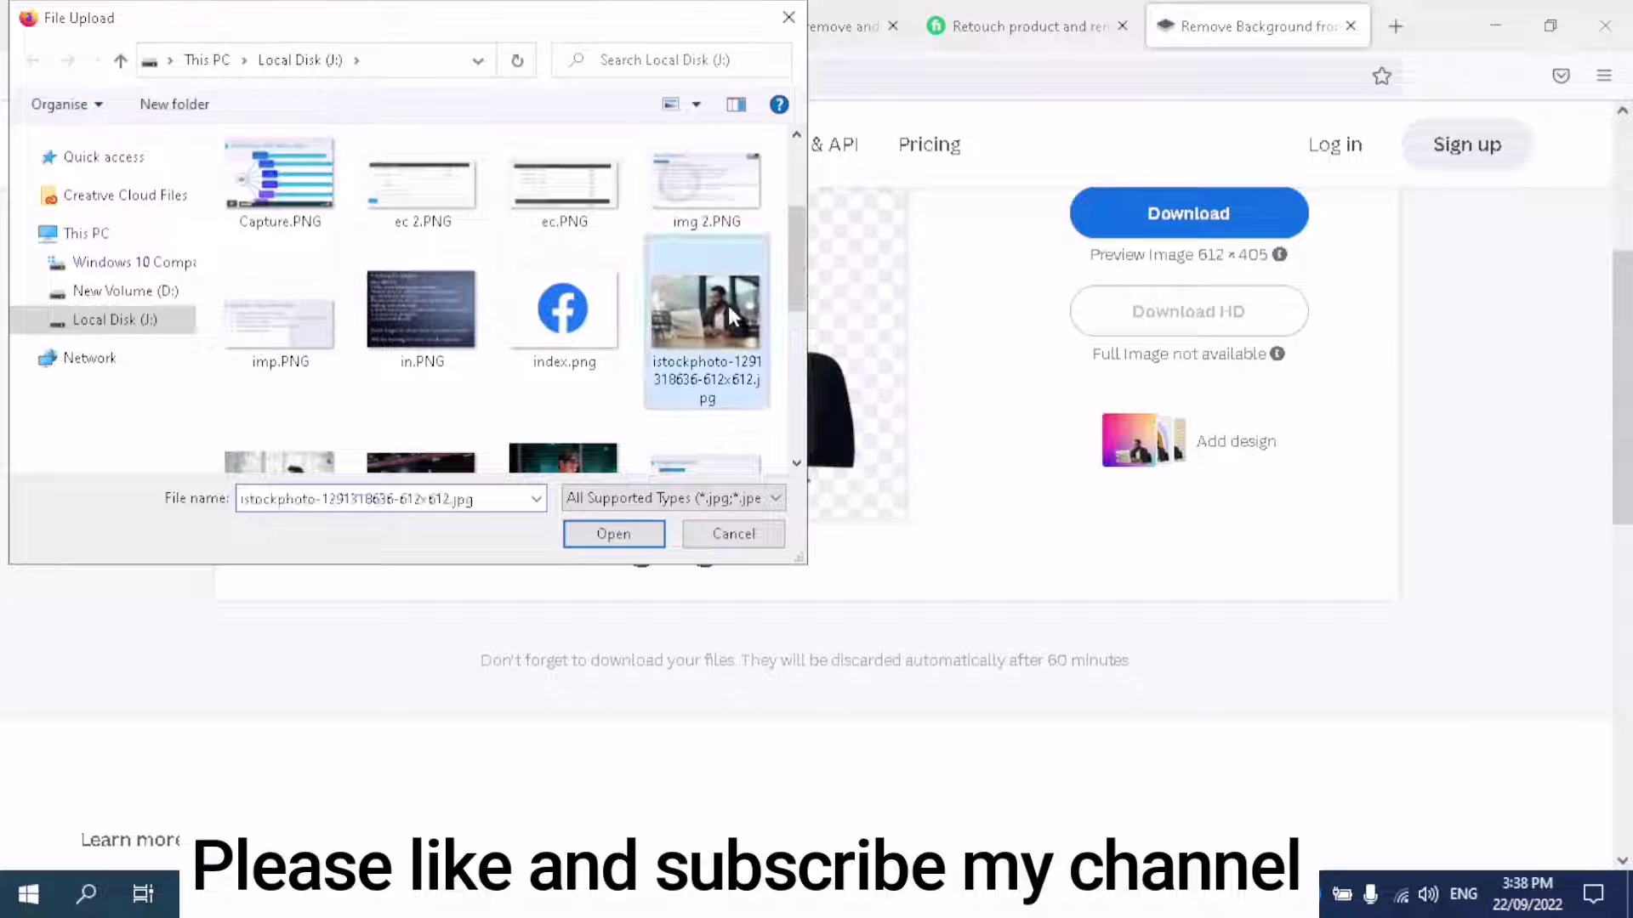
pyautogui.click(625, 538)
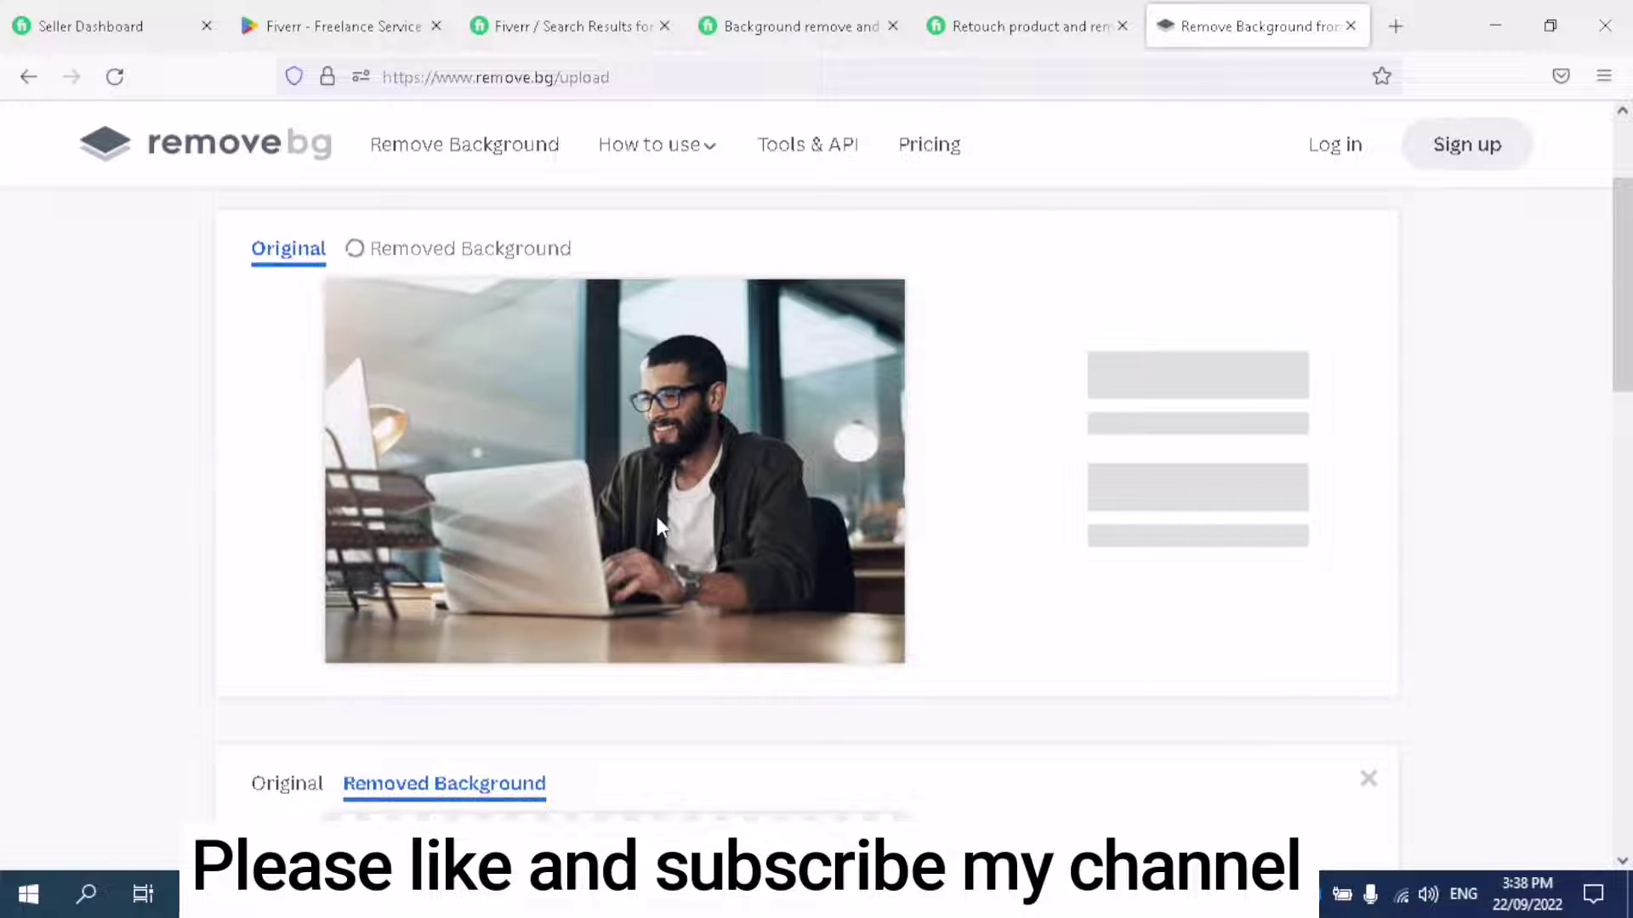
# Download the background-removed cut-out as a PNG
pyautogui.scroll(-3, 672, 527)
pyautogui.scroll(-2, 728, 538)
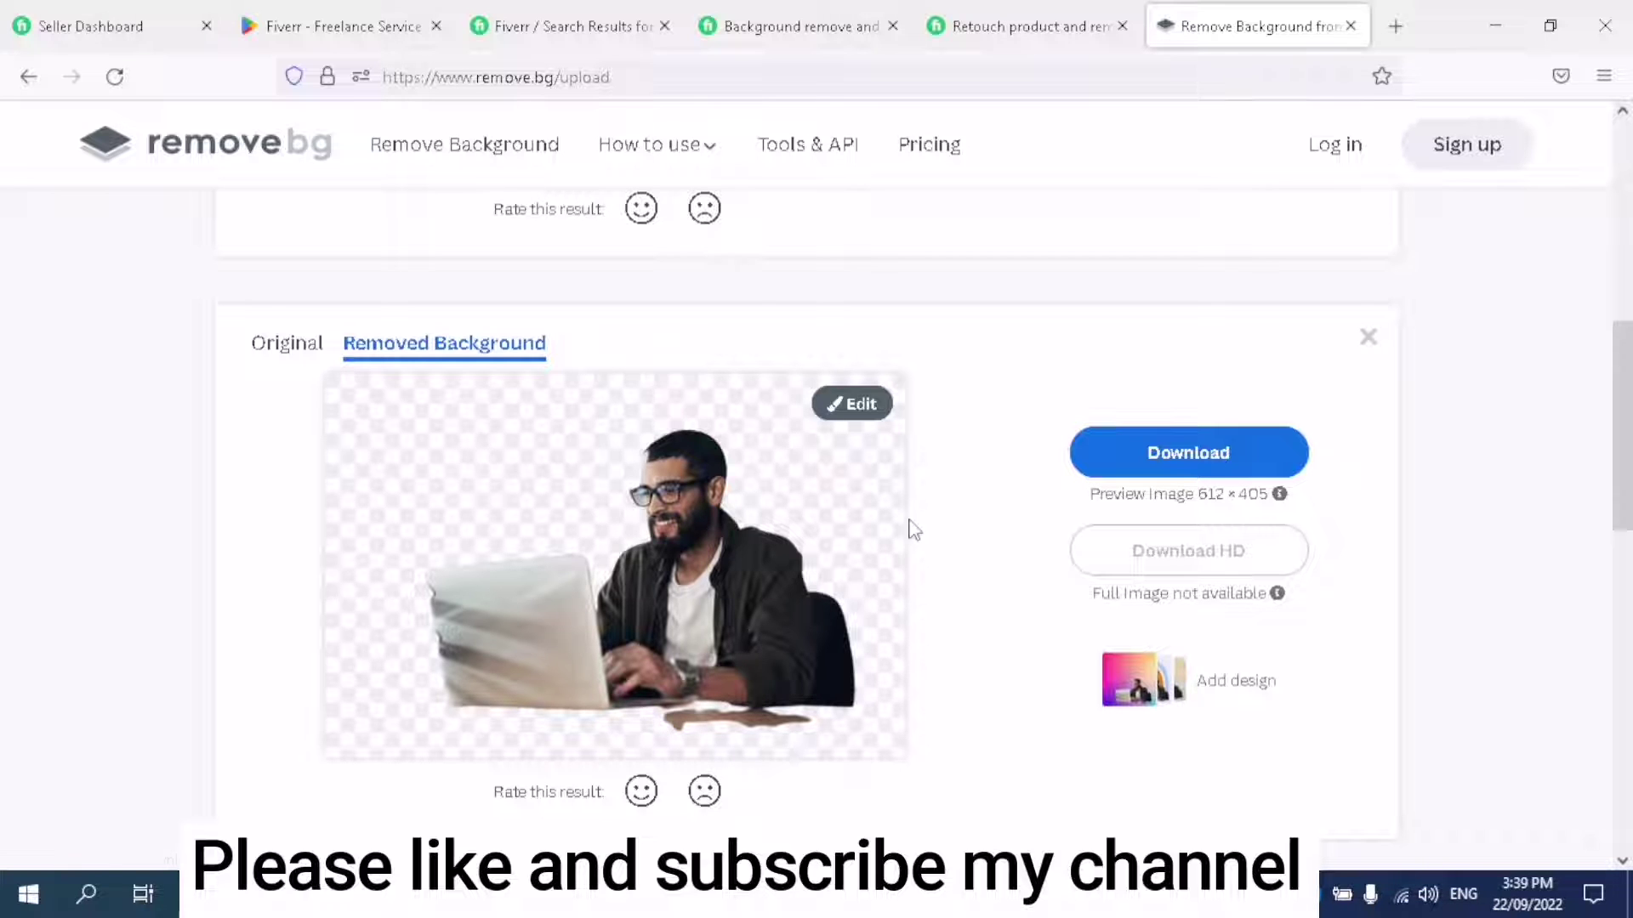
pyautogui.scroll(-1, 907, 529)
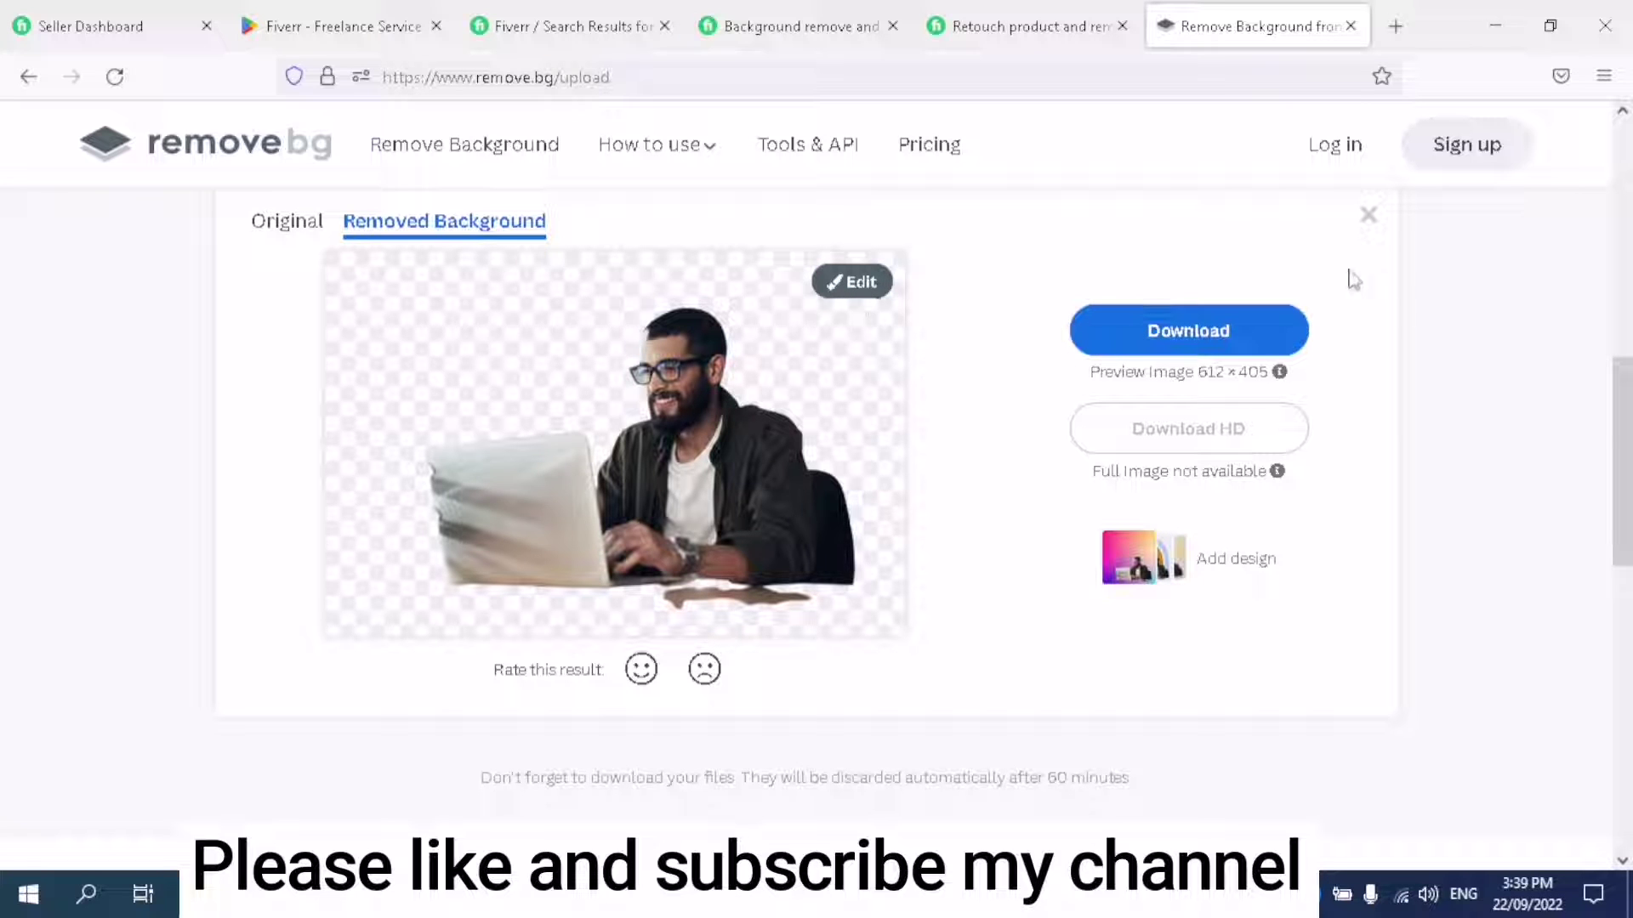
pyautogui.click(1273, 330)
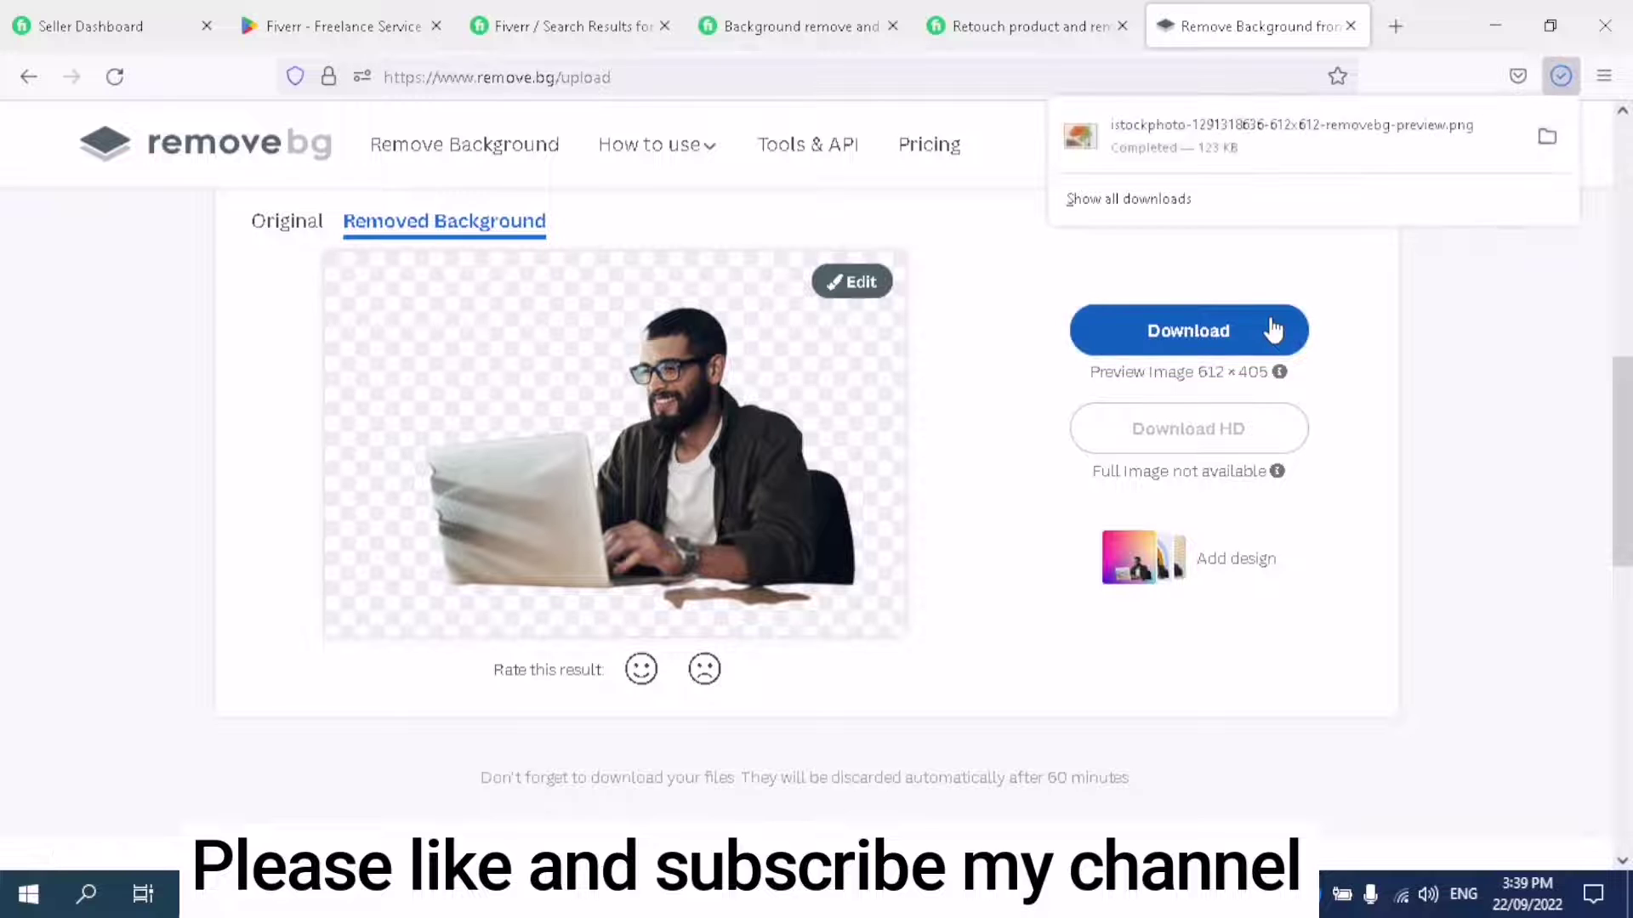
pyautogui.click(1188, 134)
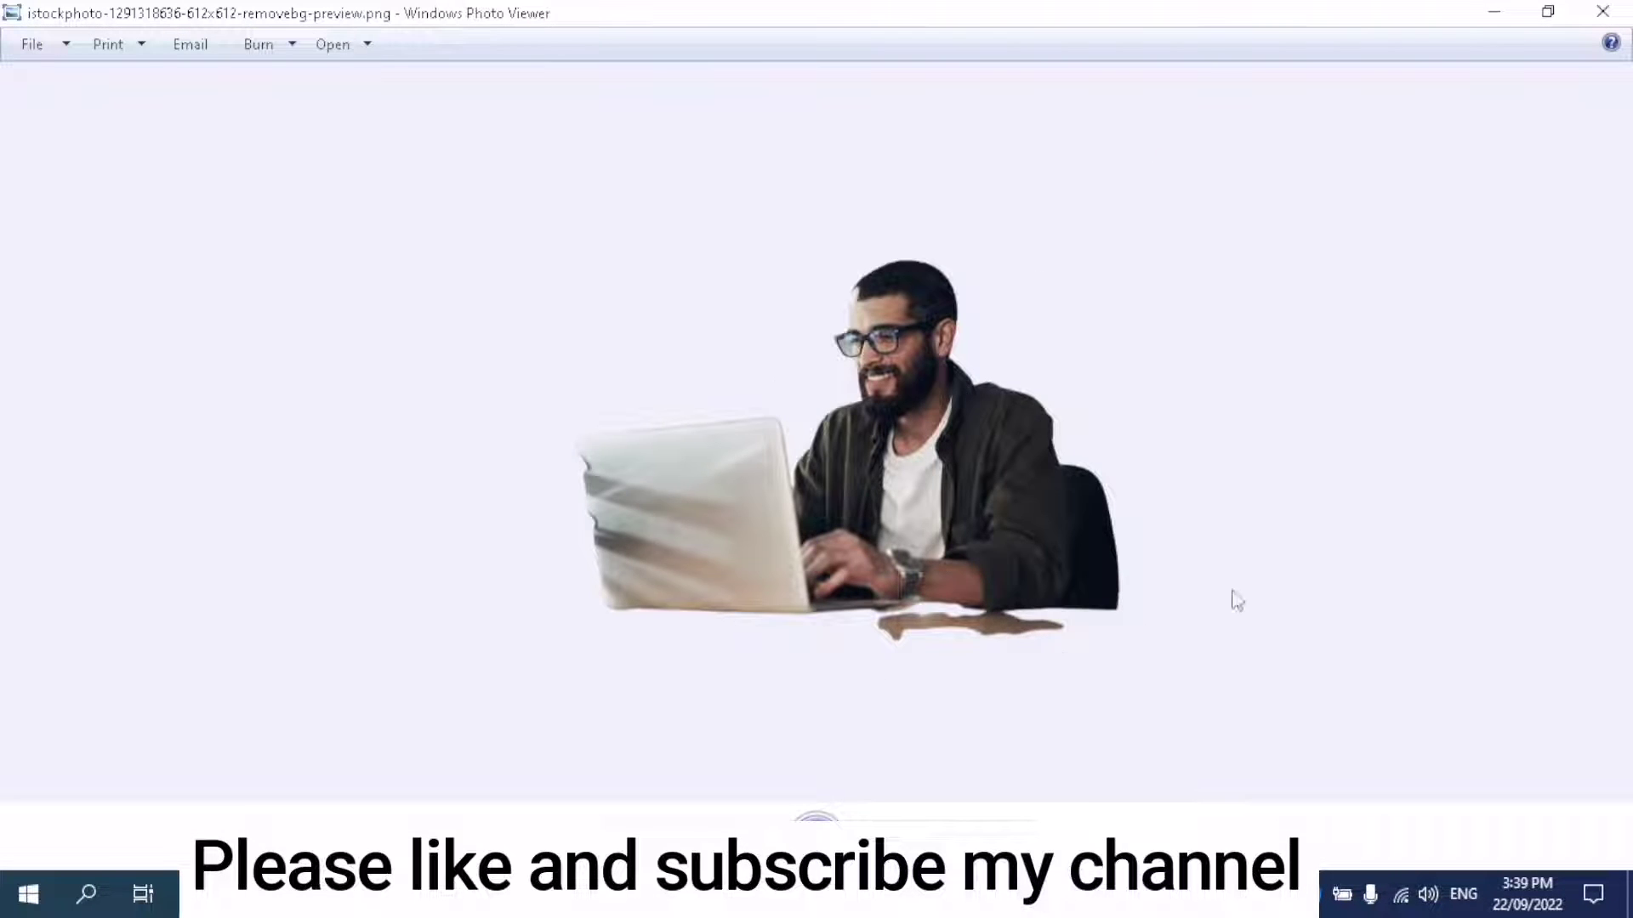
pyautogui.click(1603, 12)
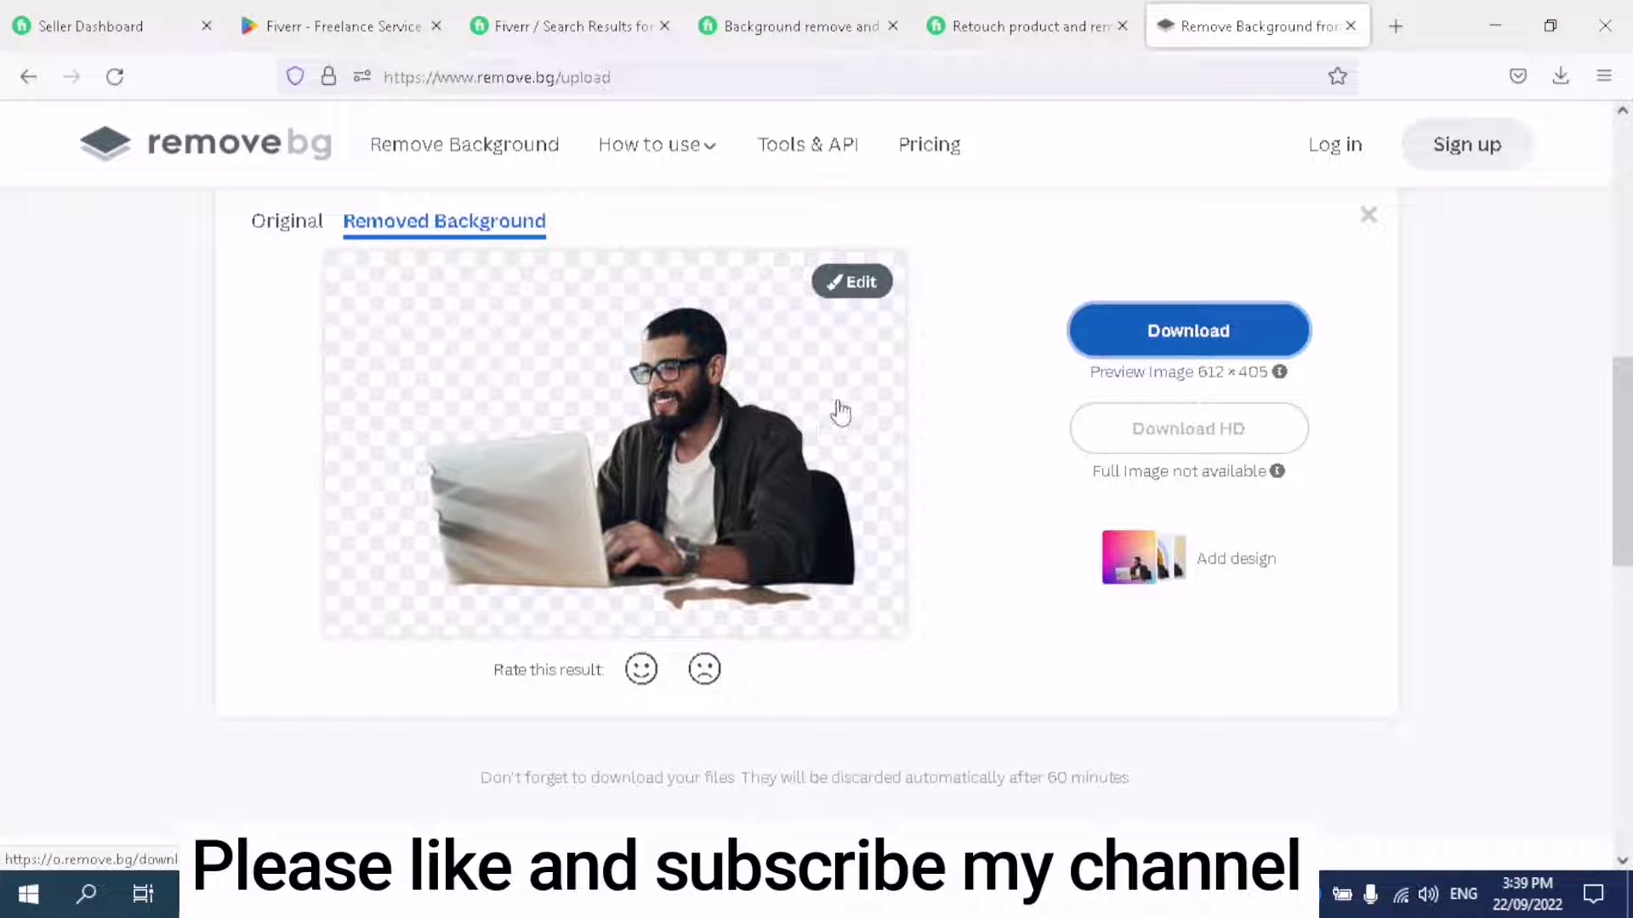
# In the editor, put the city-and-sky photo, then the orange bokeh photo, behind the man
pyautogui.click(852, 282)
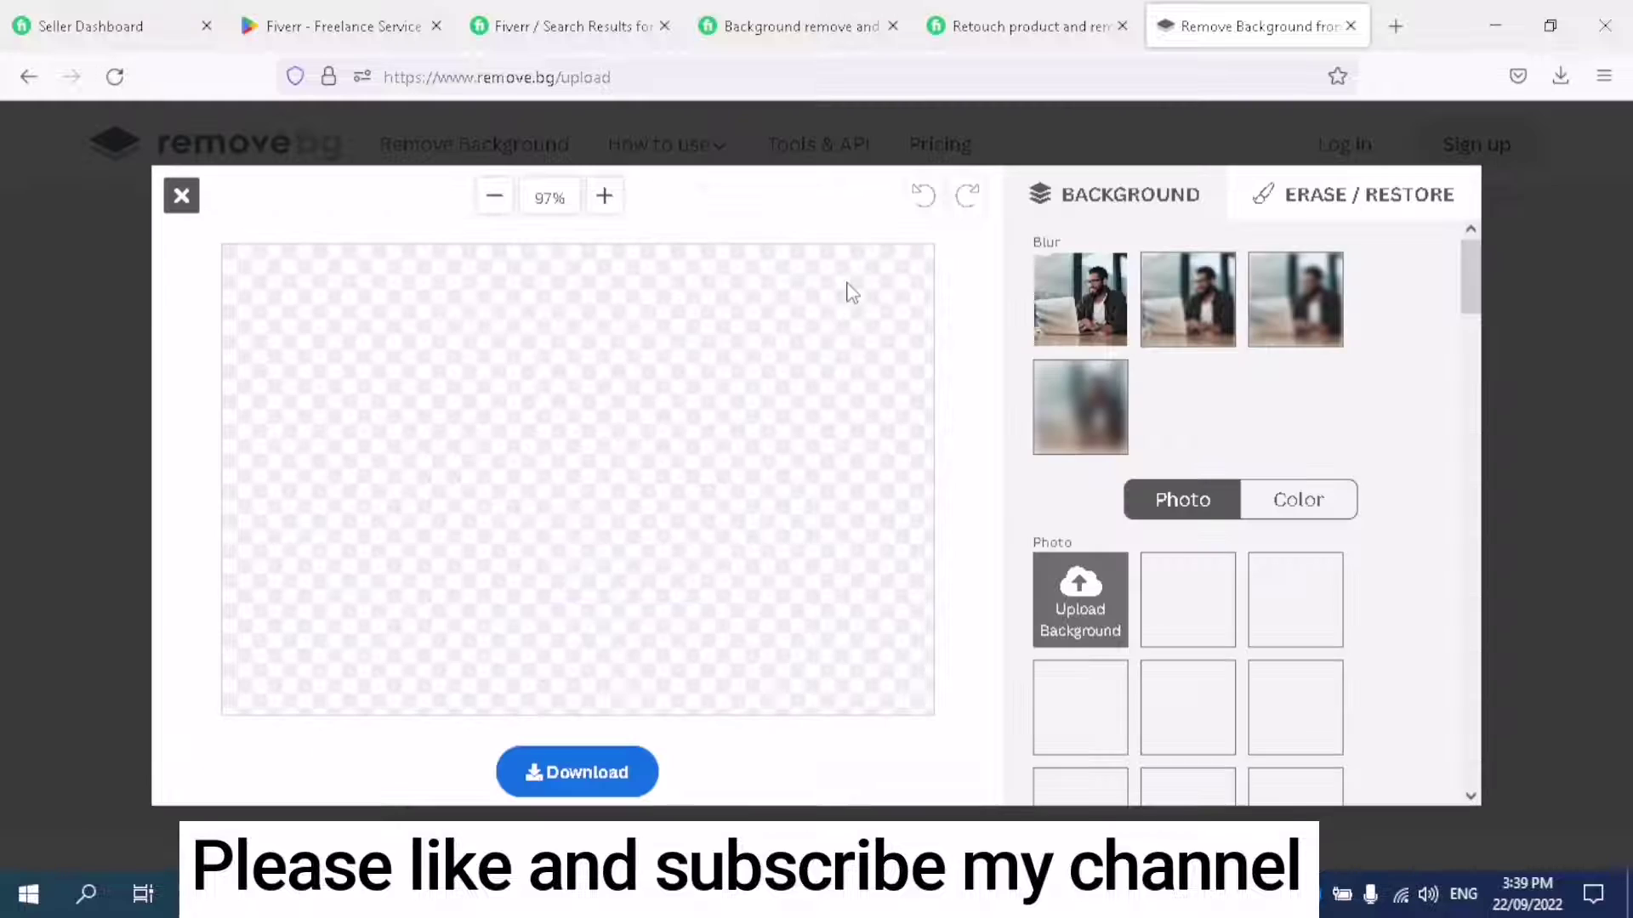
pyautogui.scroll(-2, 1126, 354)
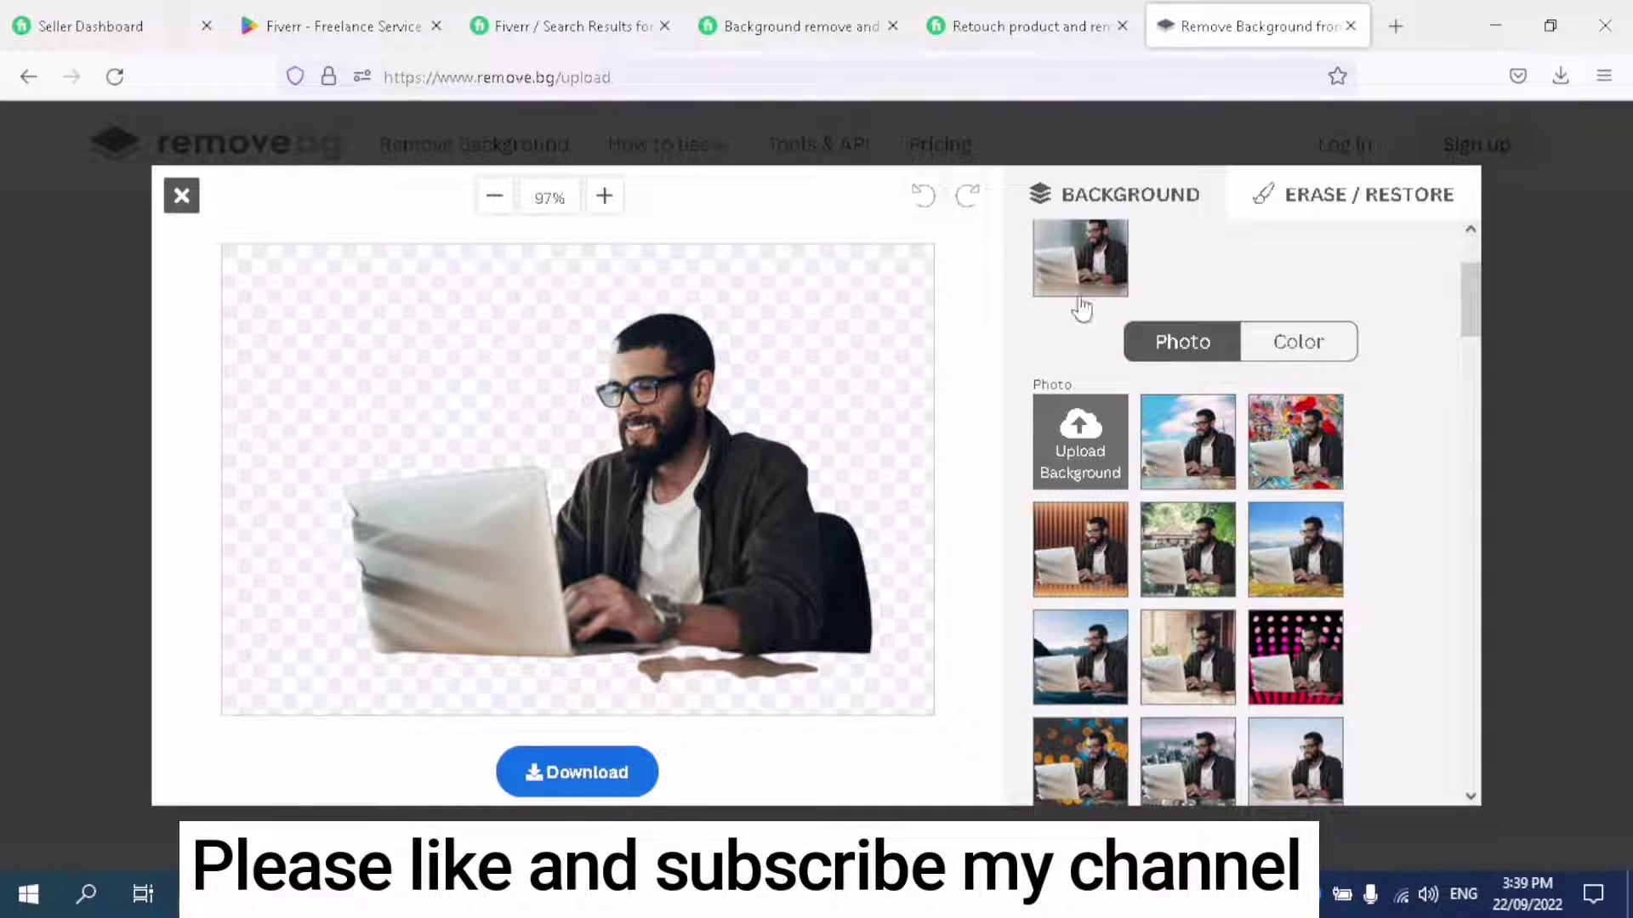
pyautogui.click(1187, 444)
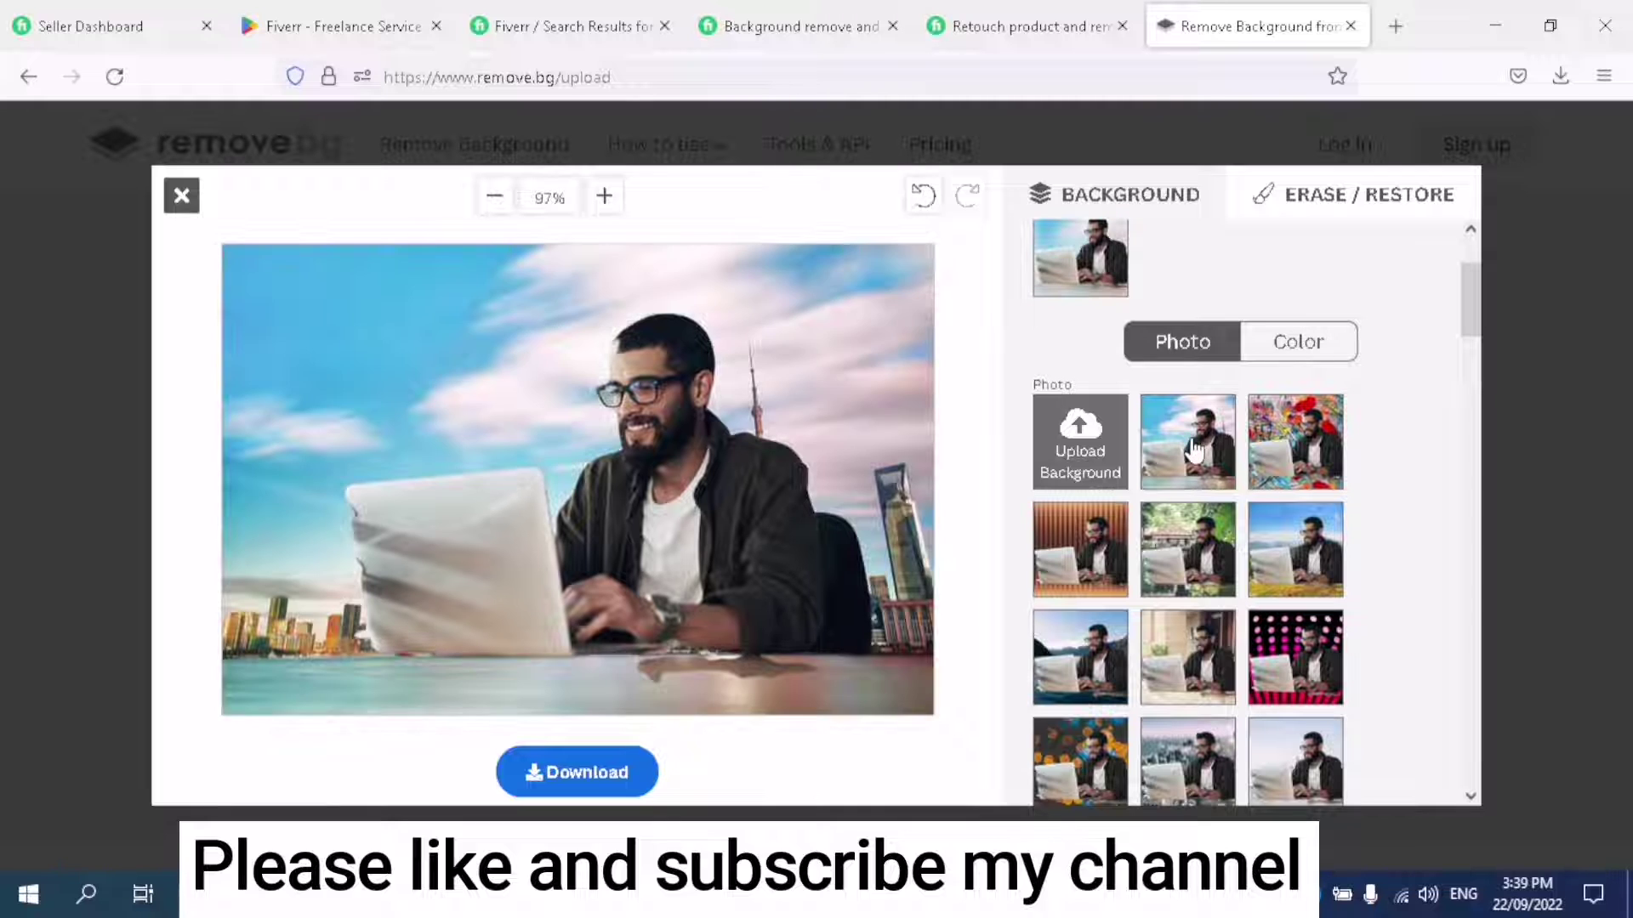
pyautogui.scroll(-4, 1106, 443)
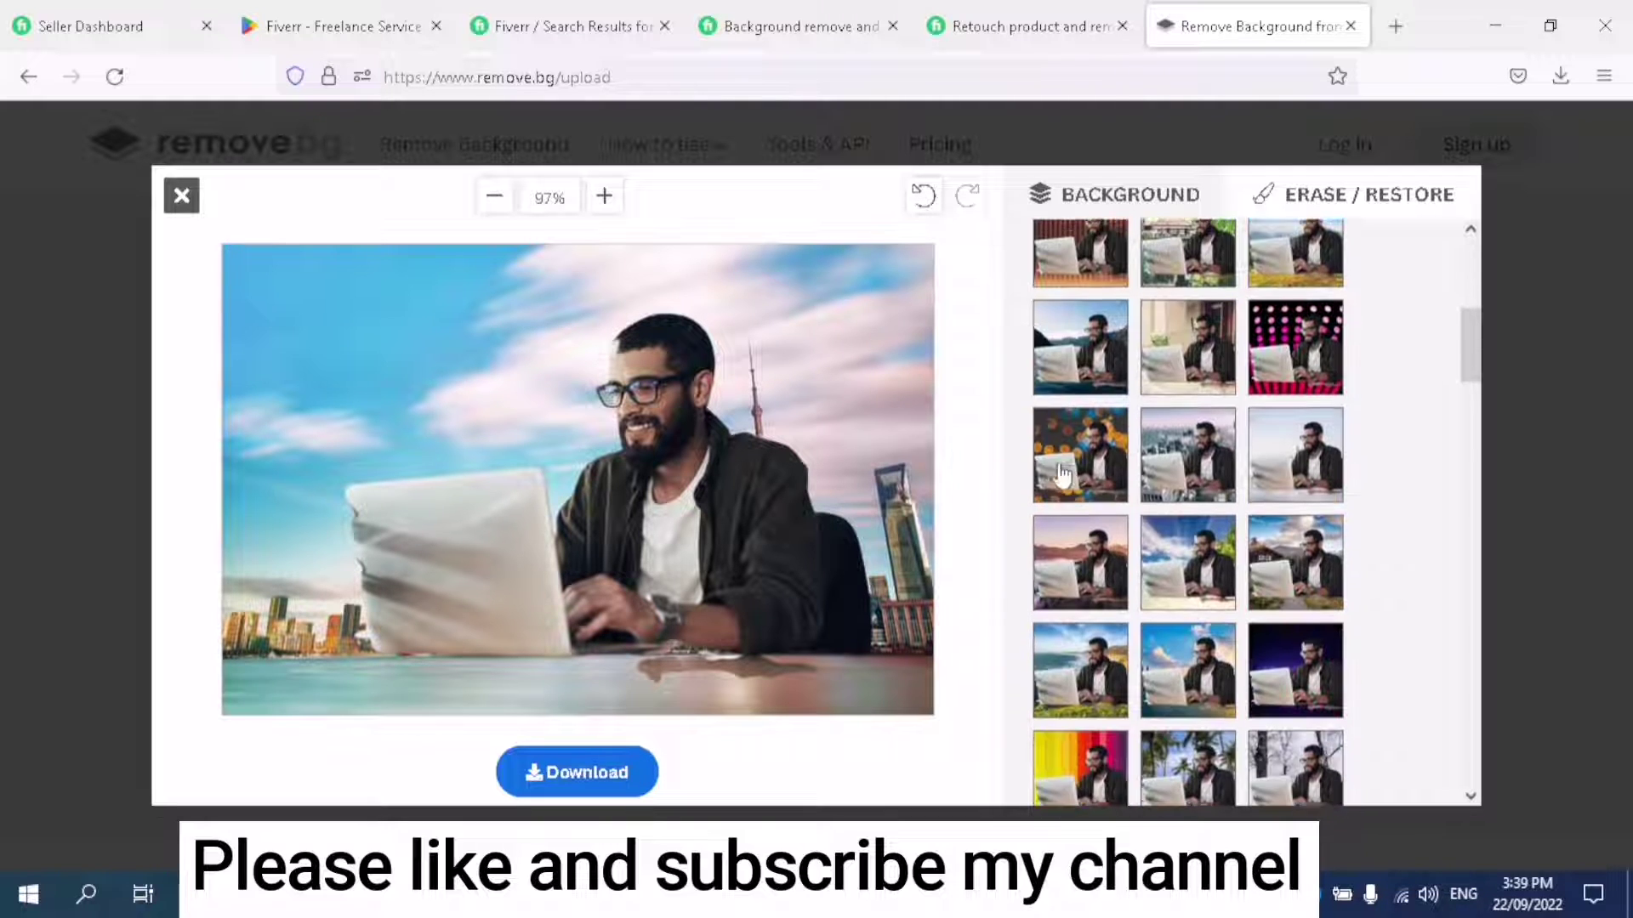
pyautogui.click(1114, 447)
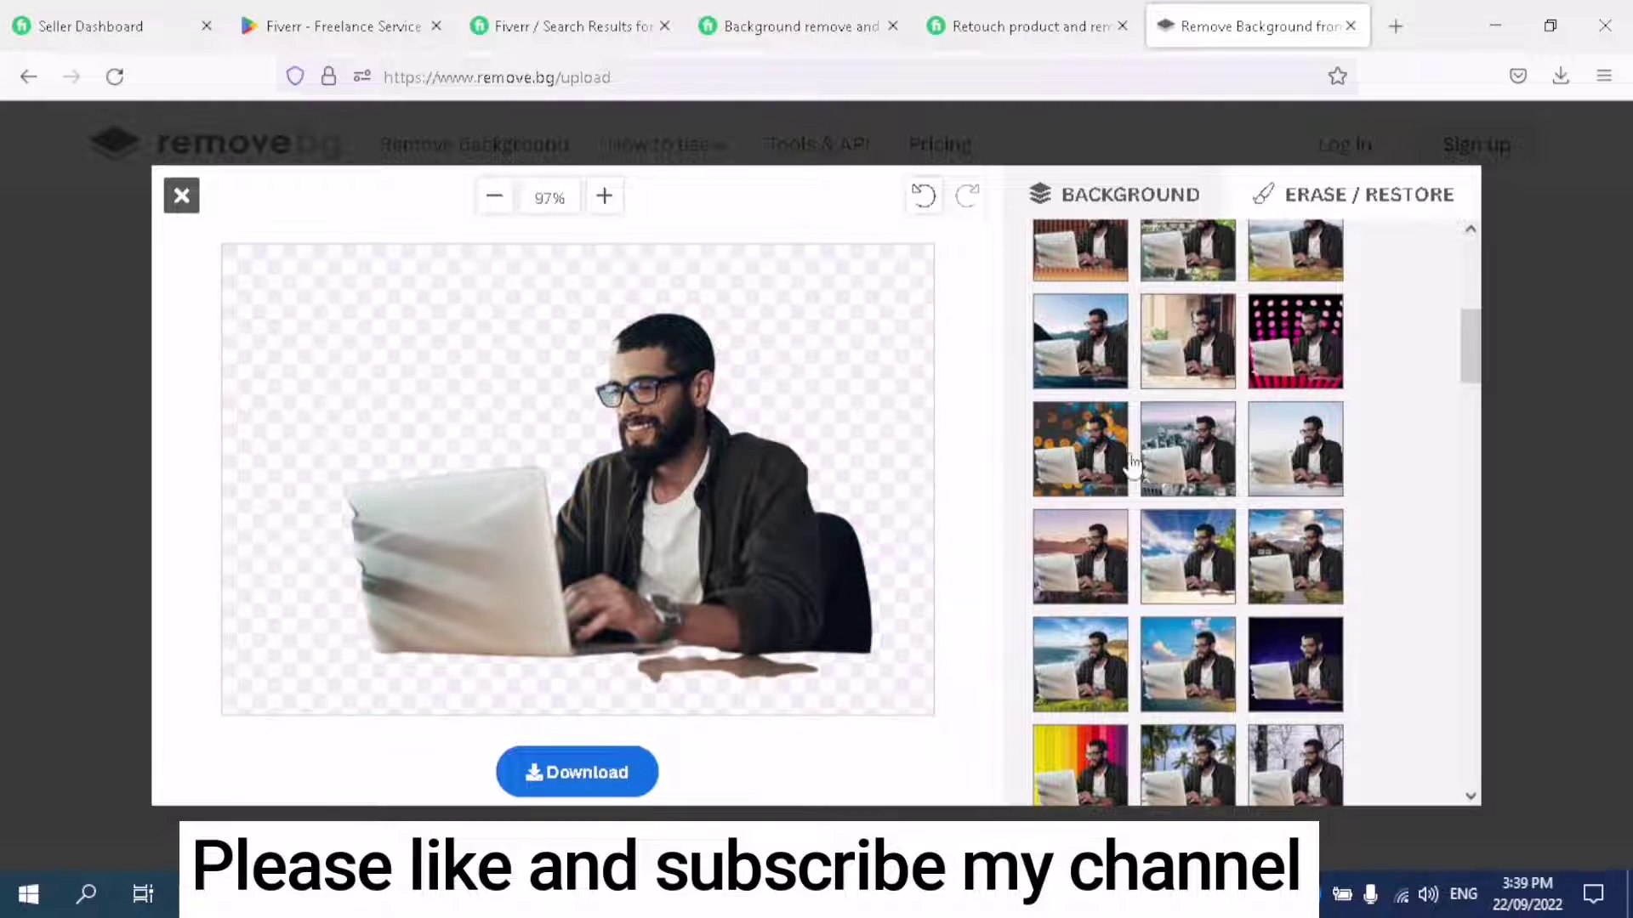
# Apply a blur to the orange bokeh background
pyautogui.scroll(4, 1182, 510)
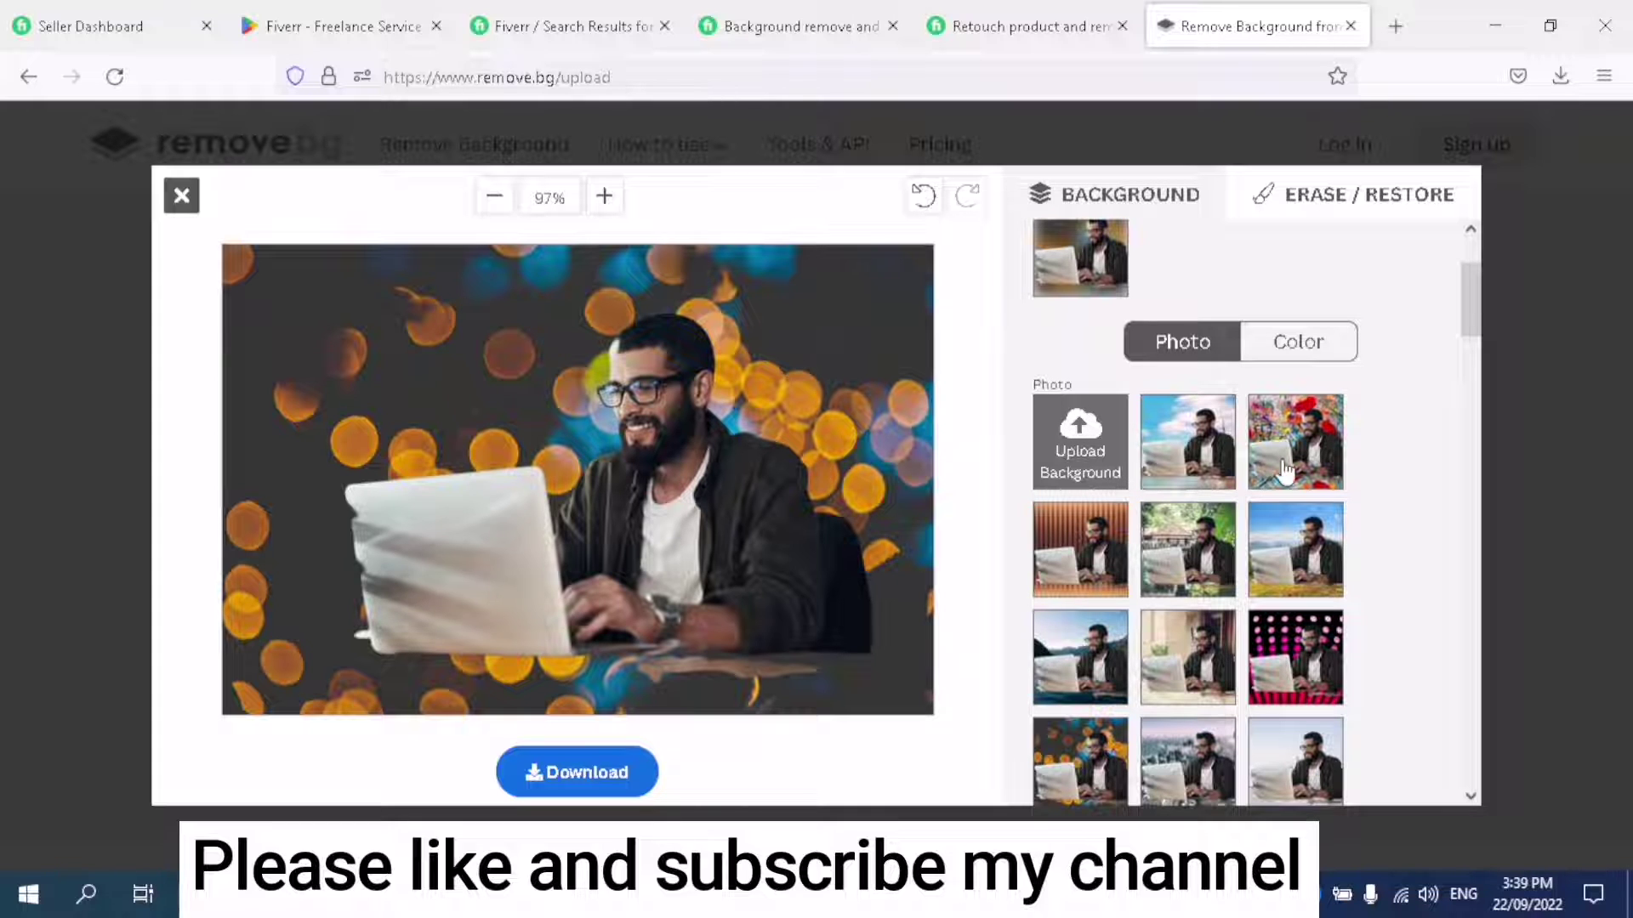
pyautogui.scroll(-1, 1180, 482)
pyautogui.scroll(4, 1181, 482)
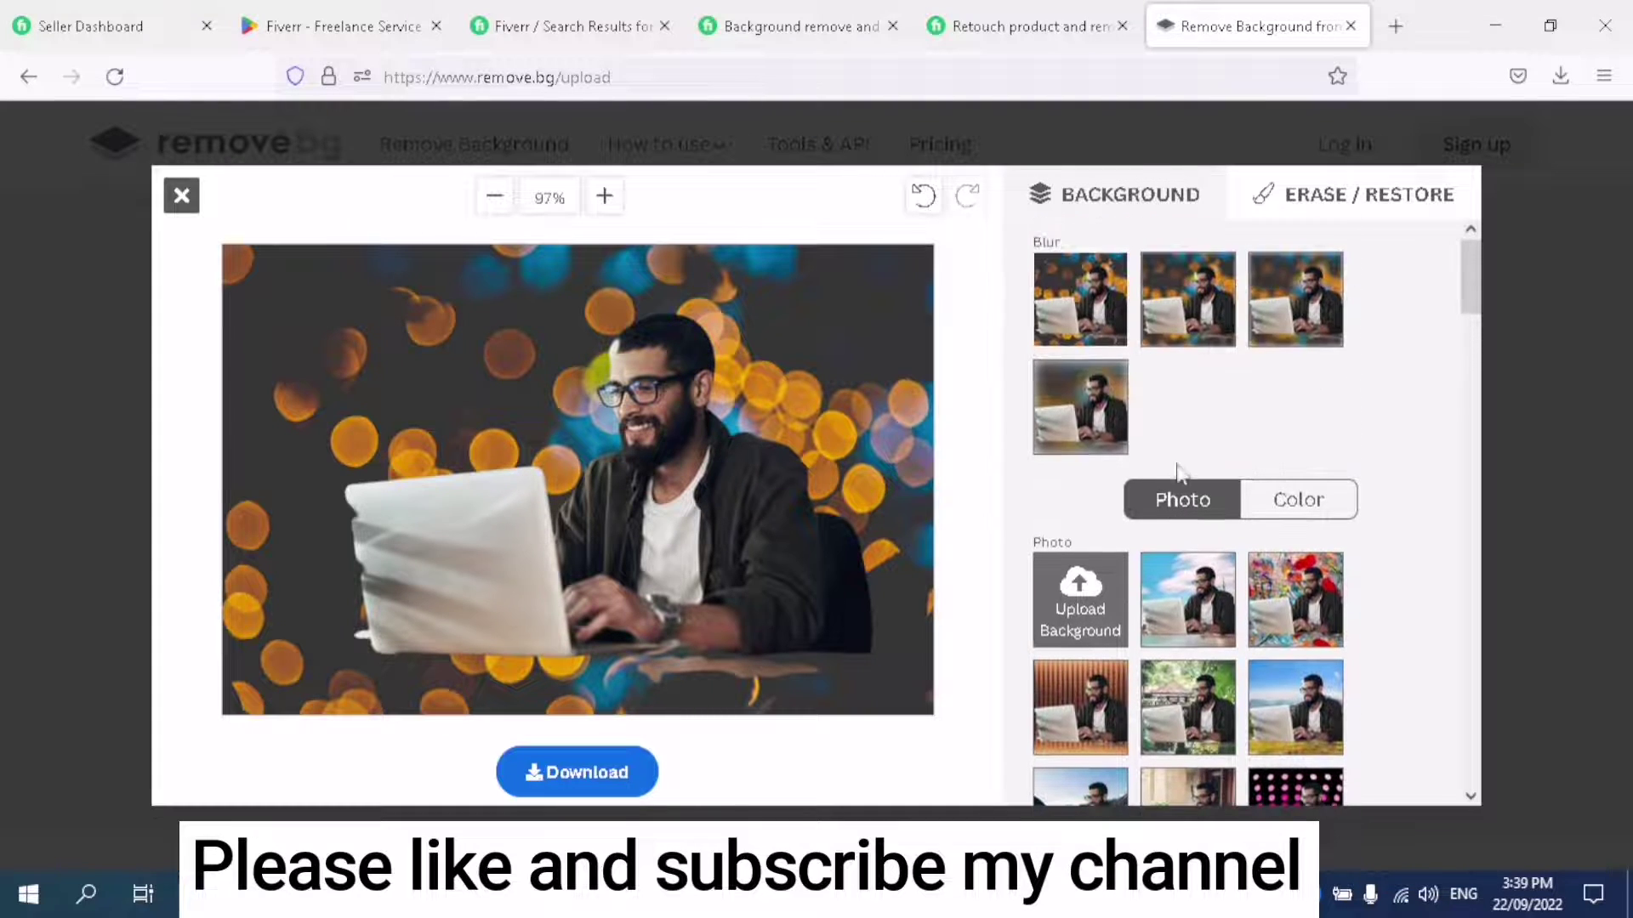
pyautogui.click(1097, 413)
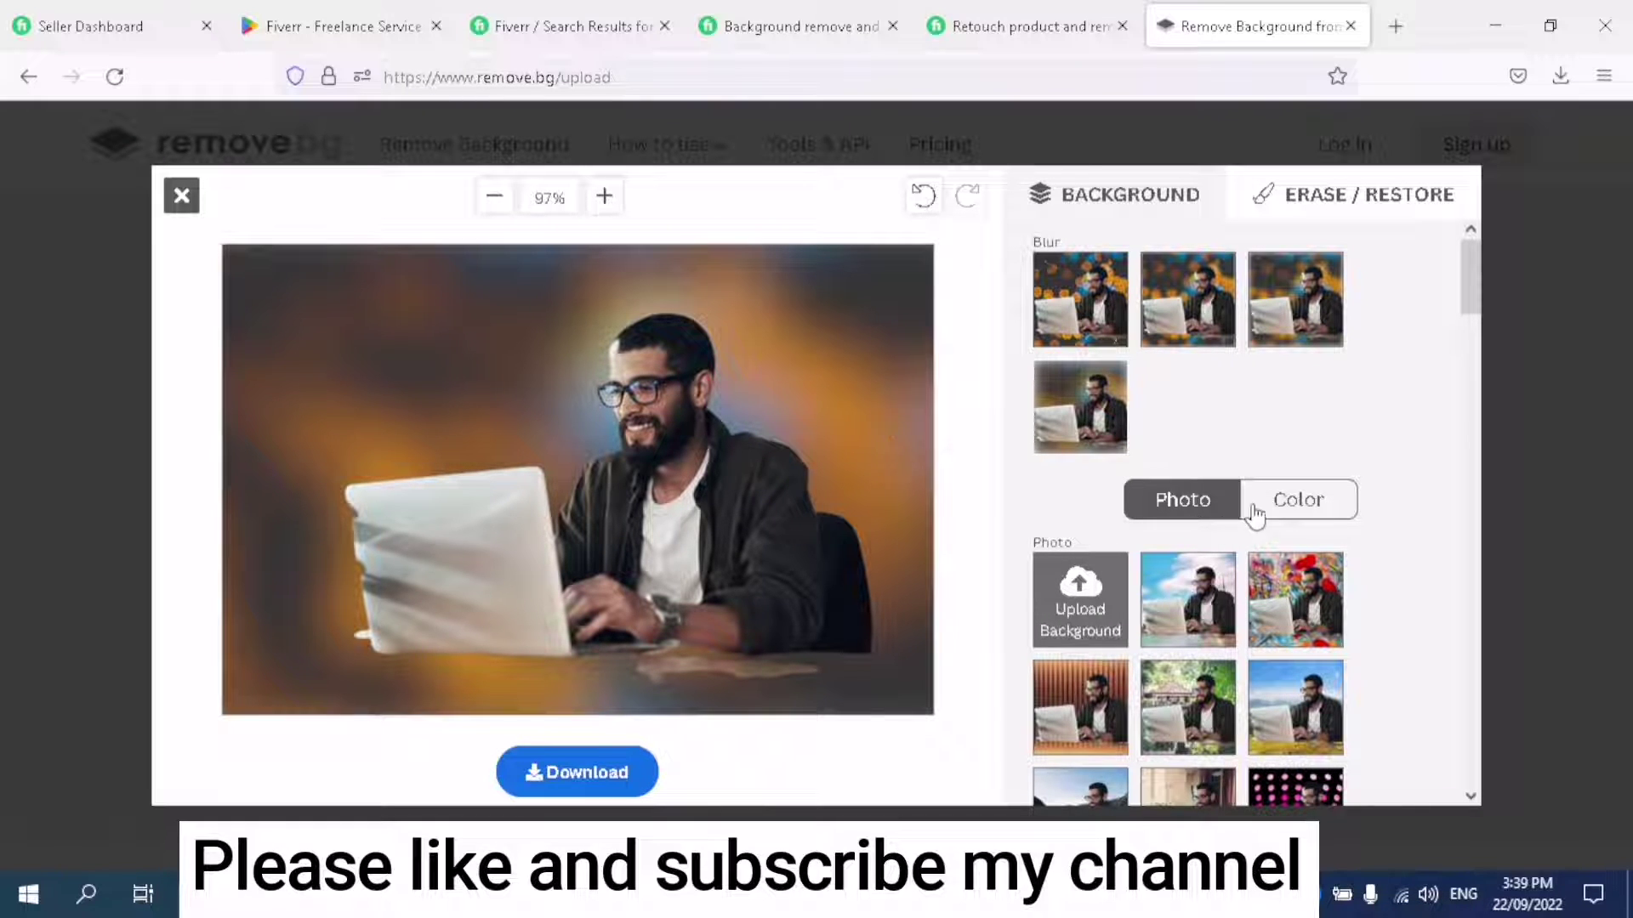
pyautogui.click(1323, 511)
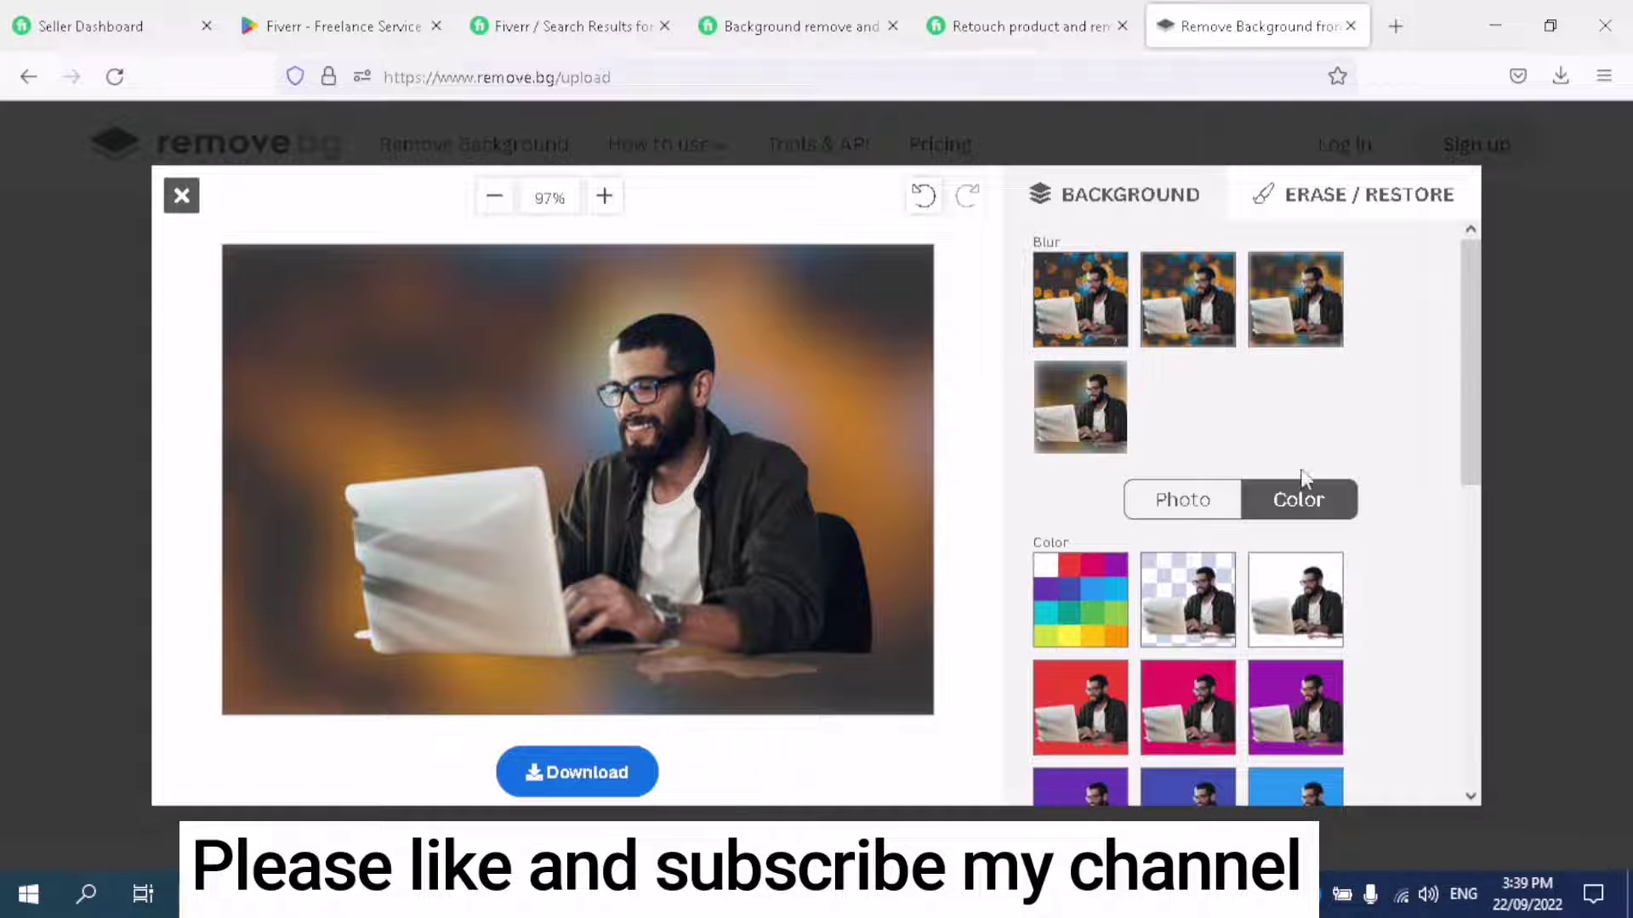
# Set a custom indigo blue background colour, then change it to red
pyautogui.click(1078, 614)
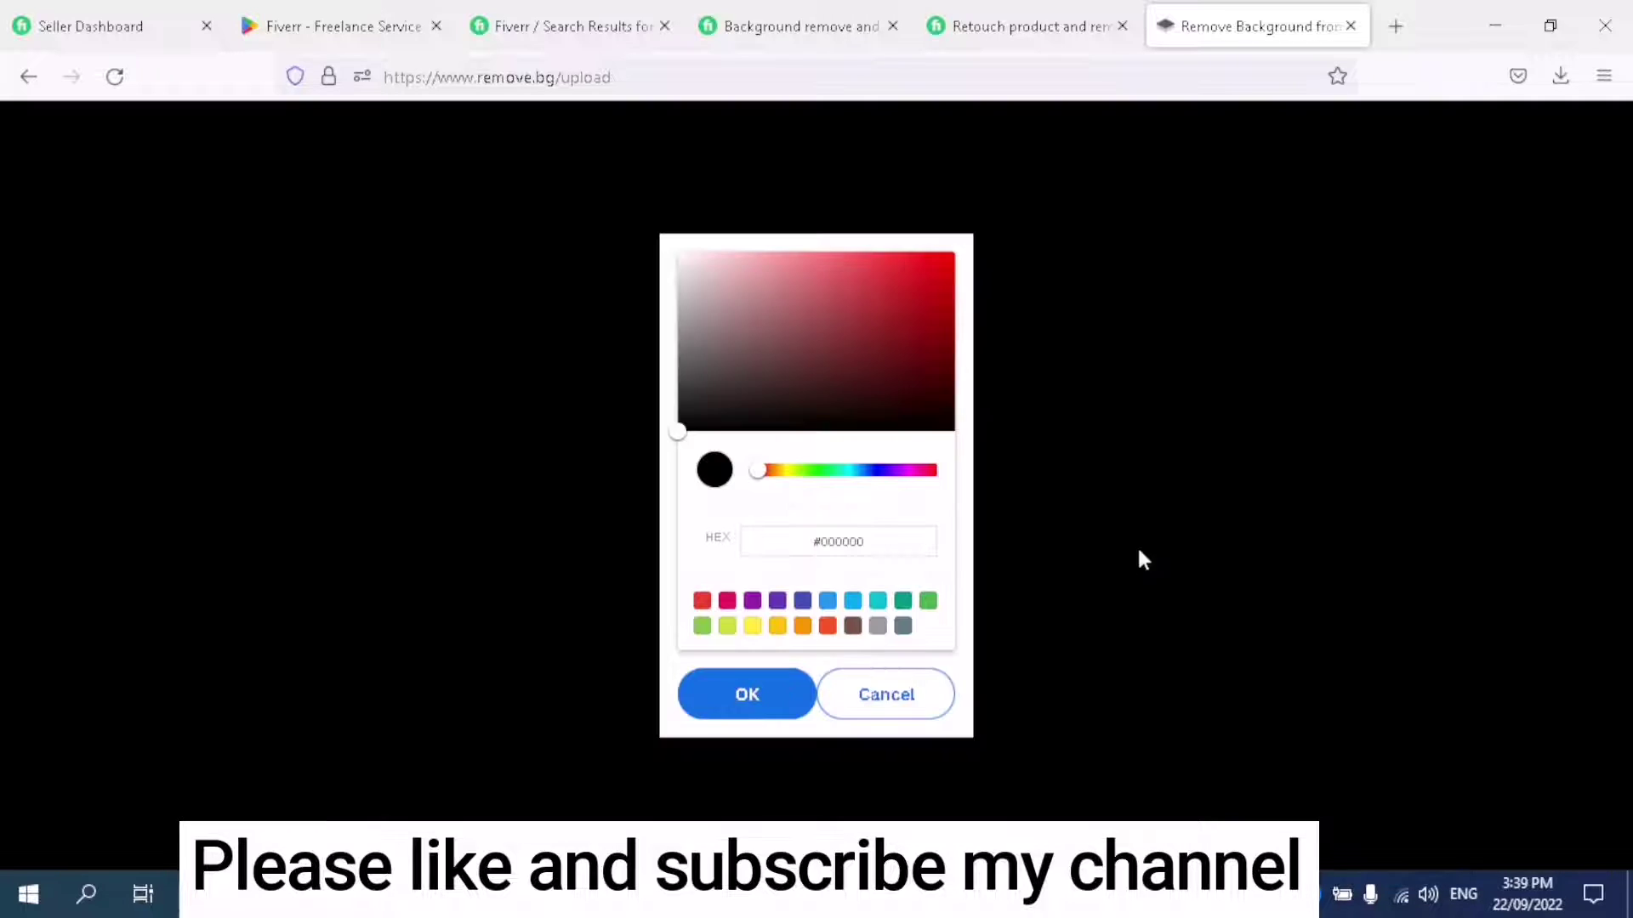
pyautogui.click(802, 602)
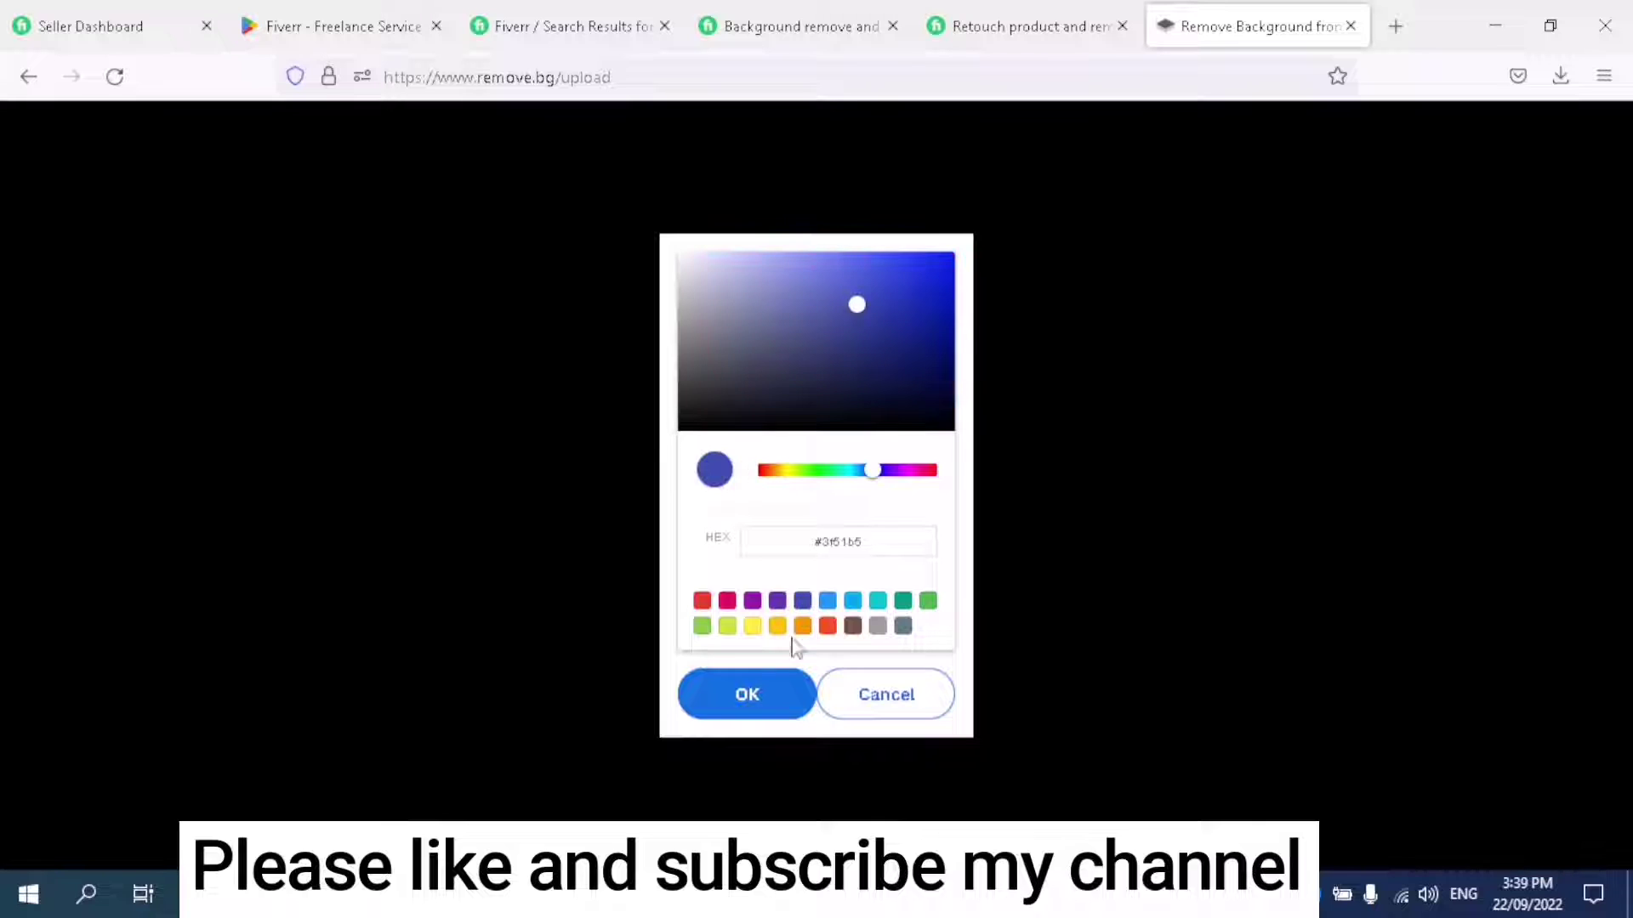
pyautogui.click(770, 697)
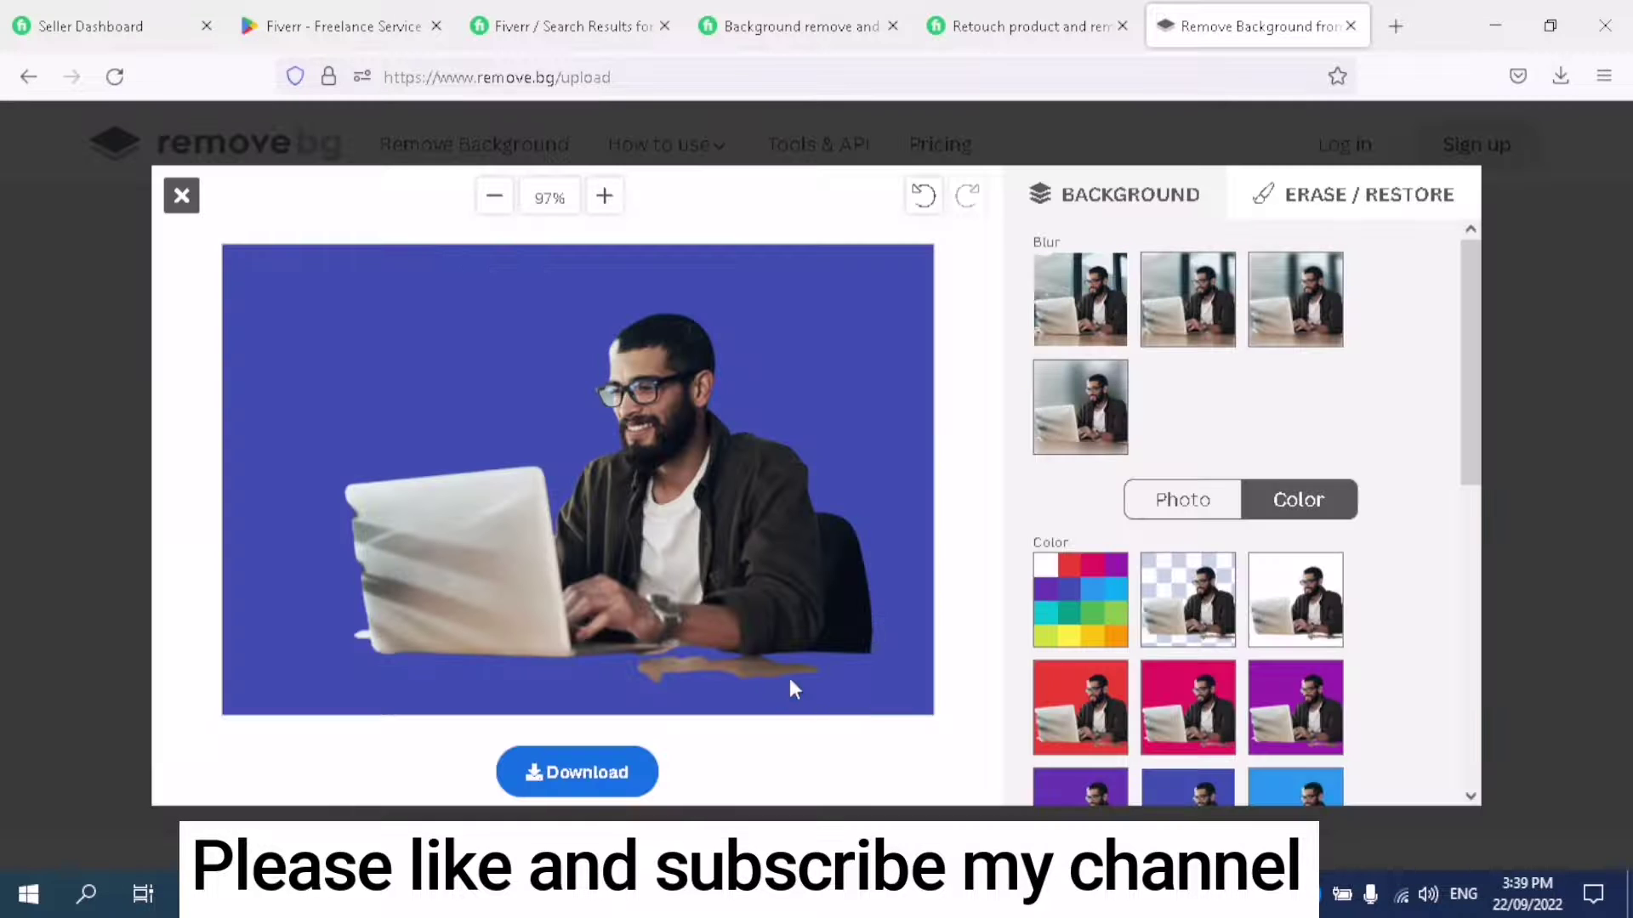
pyautogui.click(1058, 608)
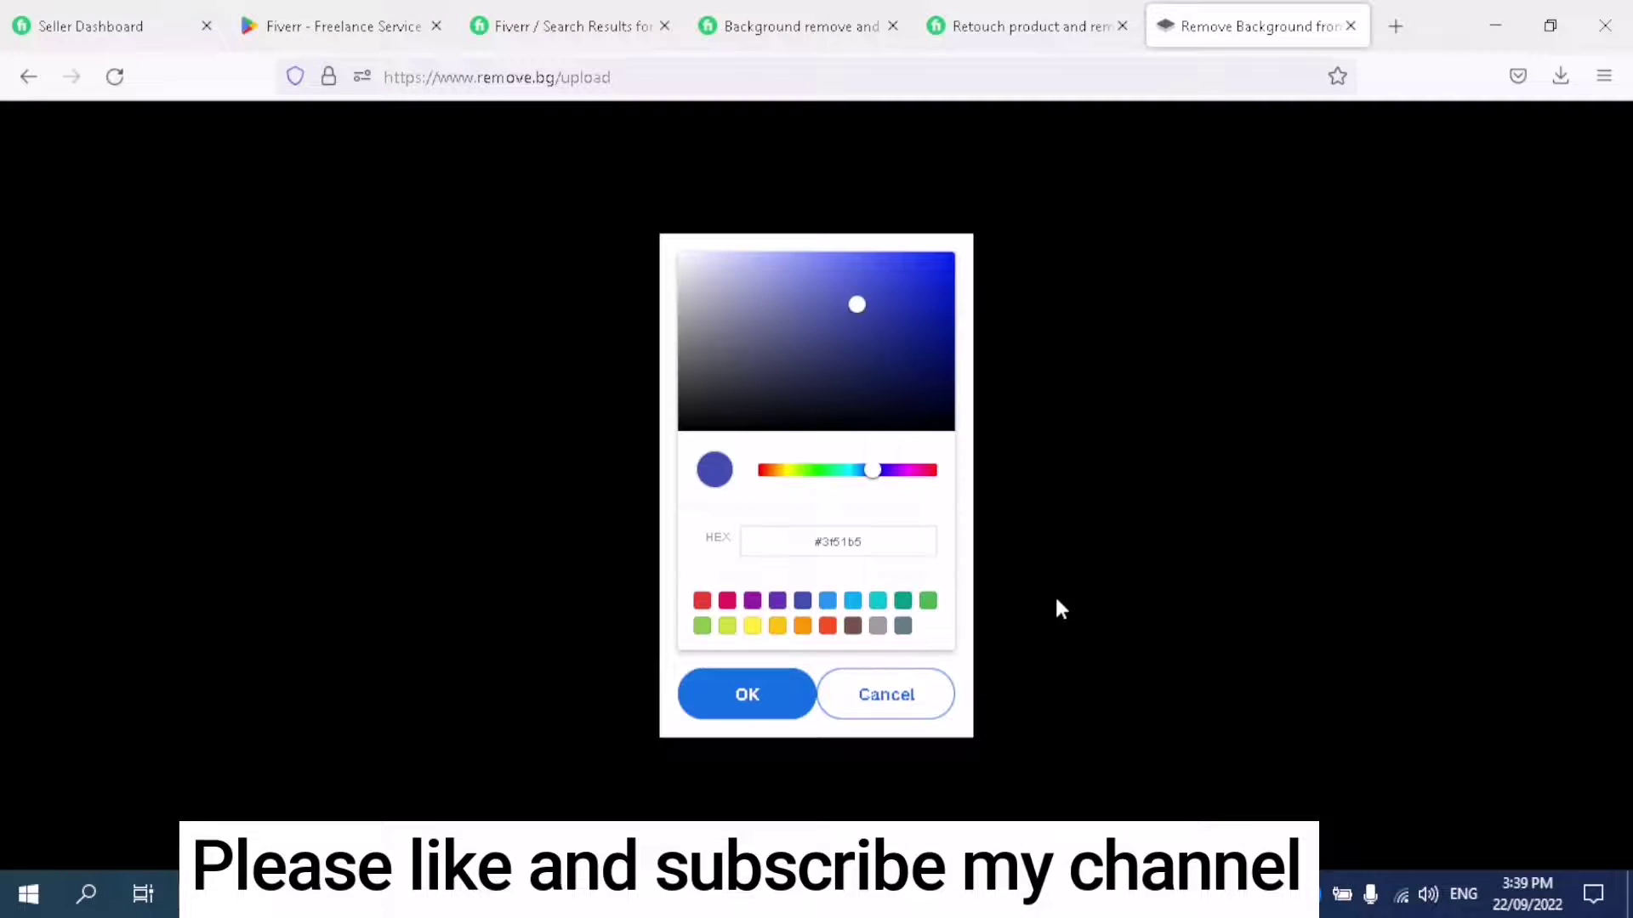
pyautogui.click(709, 602)
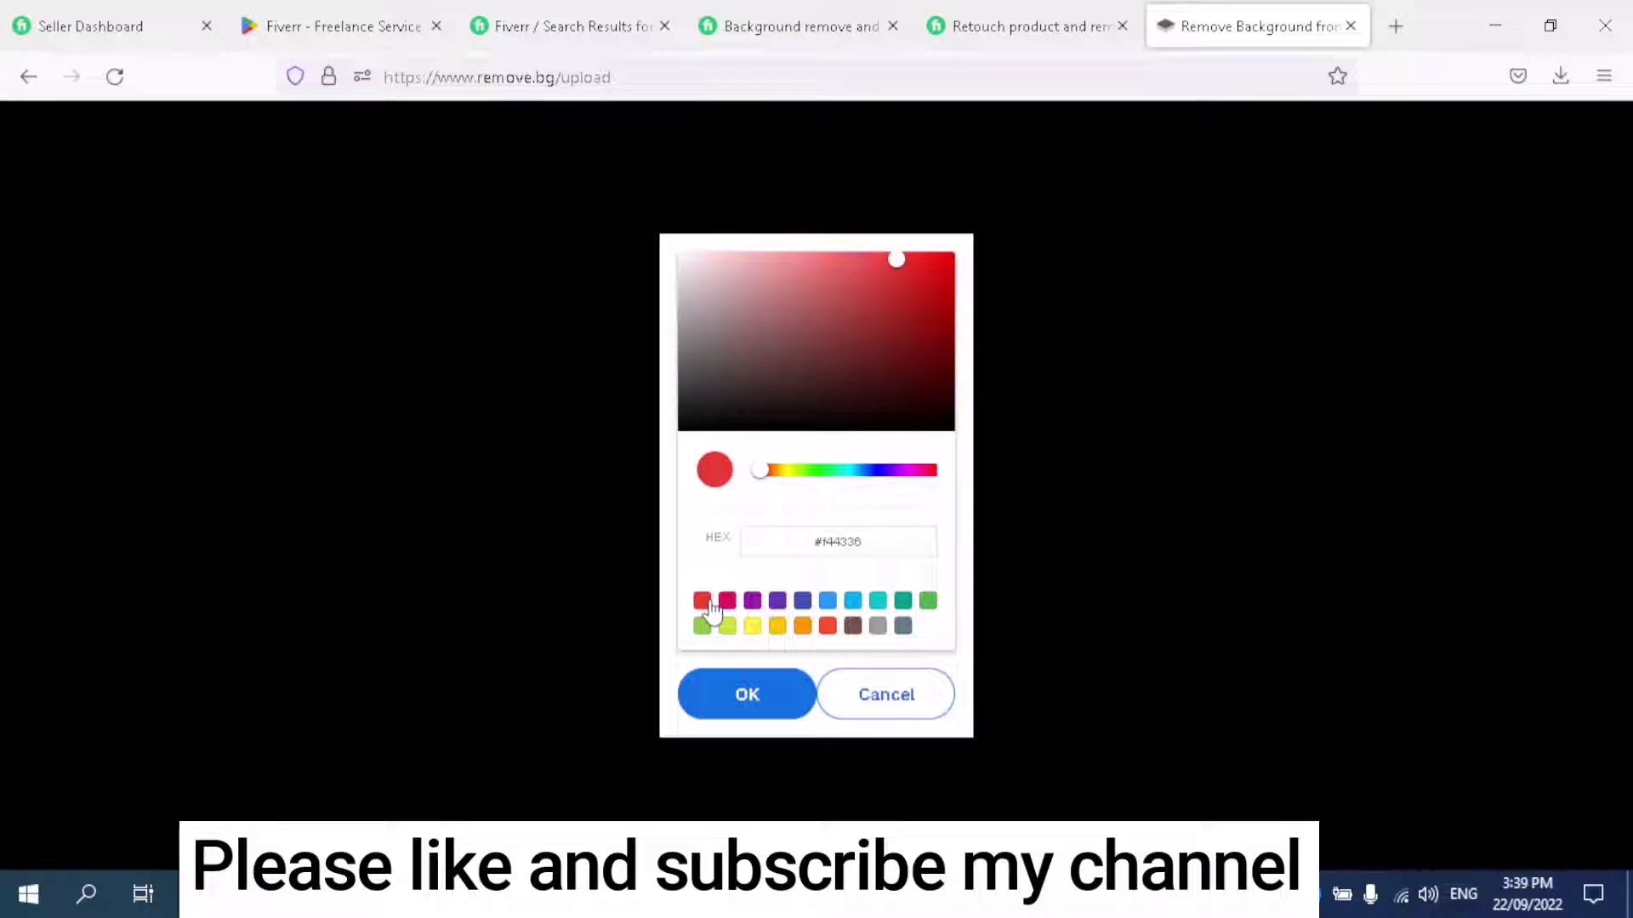
pyautogui.click(741, 692)
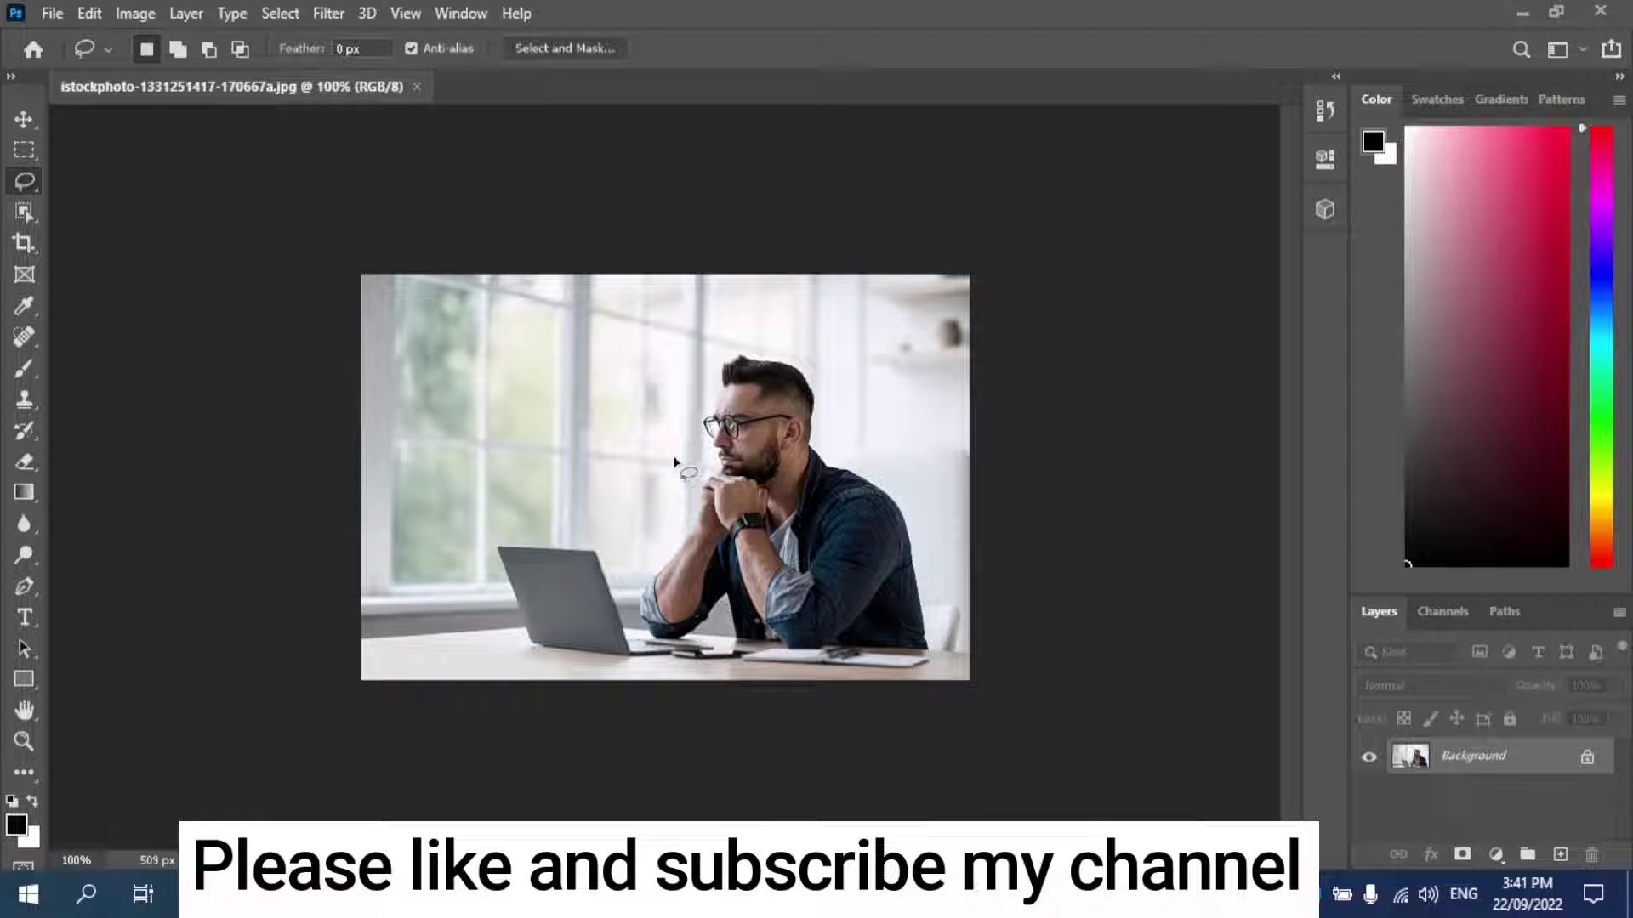
# Zoom in and lasso a freehand outline around the seated man and his laptop
pyautogui.scroll(1, 673, 462)
pyautogui.scroll(1, 672, 457)
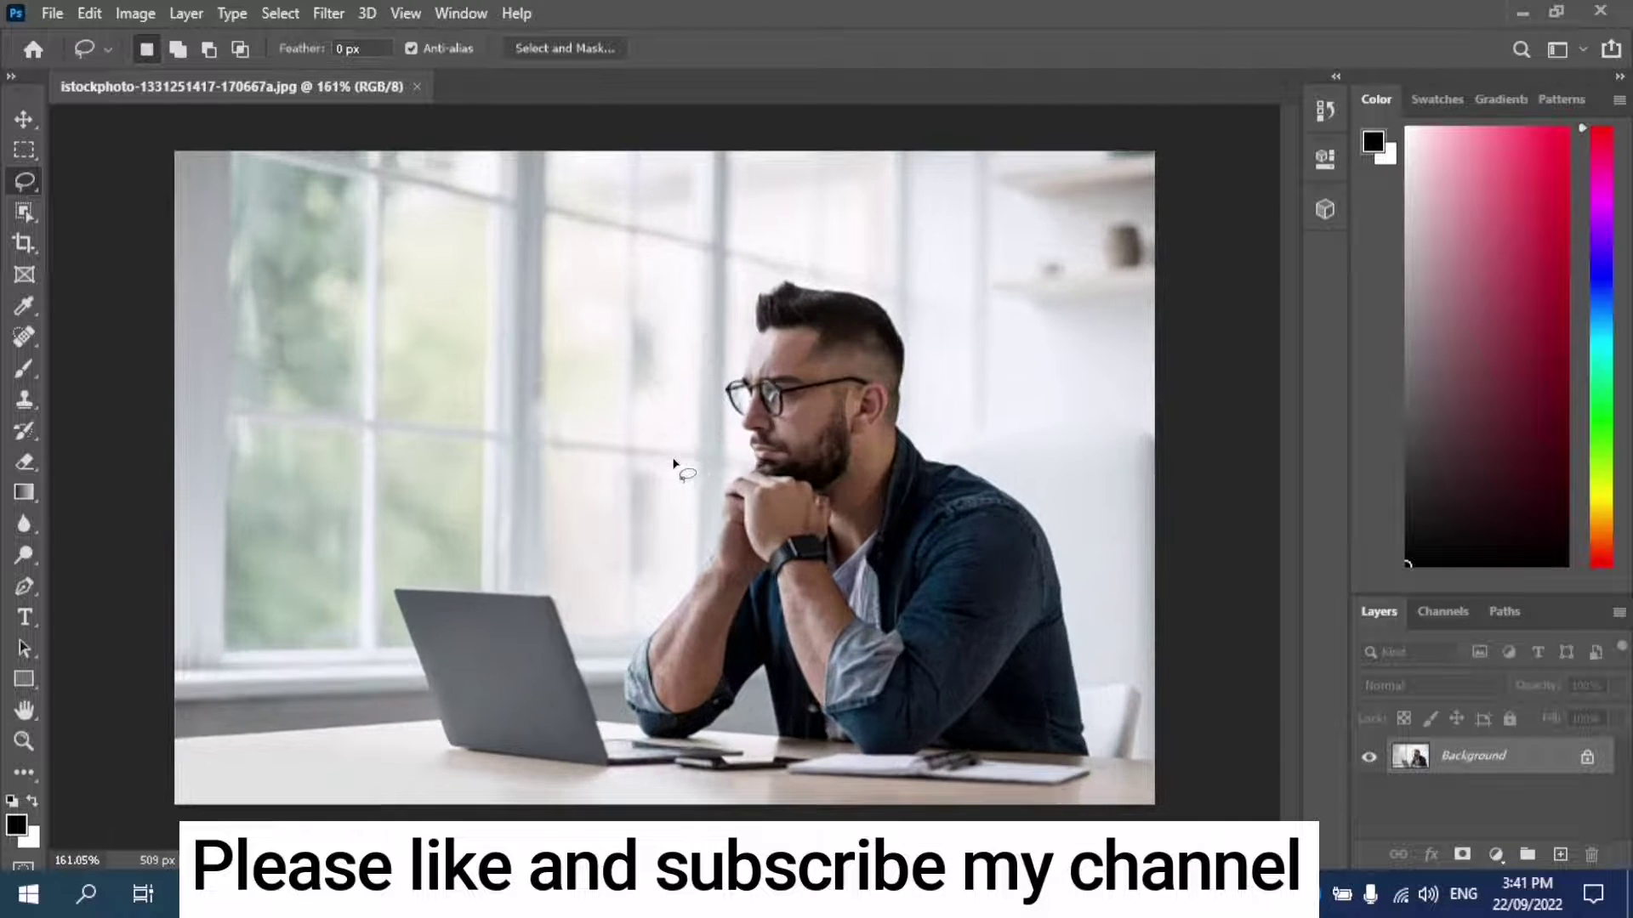
pyautogui.scroll(1, 672, 451)
pyautogui.moveTo(768, 295)
pyautogui.mouseDown()
pyautogui.moveTo(825, 241)
pyautogui.moveTo(914, 257)
pyautogui.moveTo(948, 289)
pyautogui.moveTo(961, 417)
pyautogui.moveTo(1092, 499)
pyautogui.moveTo(1151, 581)
pyautogui.moveTo(1192, 810)
pyautogui.mouseUp()
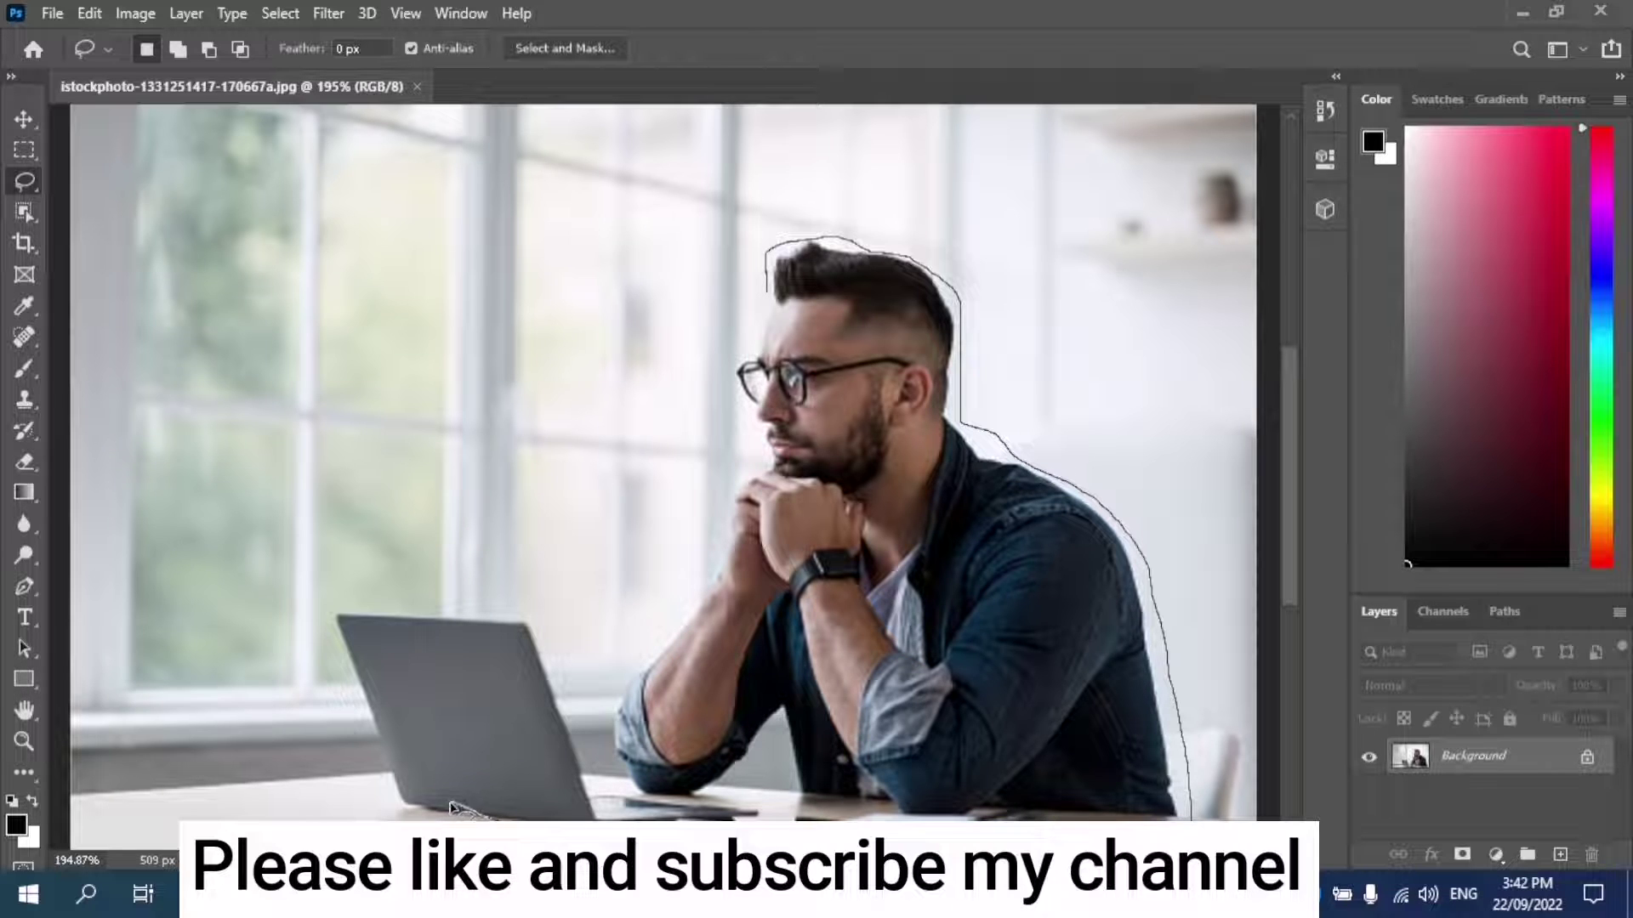
pyautogui.moveTo(417, 815)
pyautogui.mouseDown()
pyautogui.moveTo(348, 671)
pyautogui.moveTo(435, 607)
pyautogui.moveTo(603, 723)
pyautogui.moveTo(729, 473)
pyautogui.mouseUp()
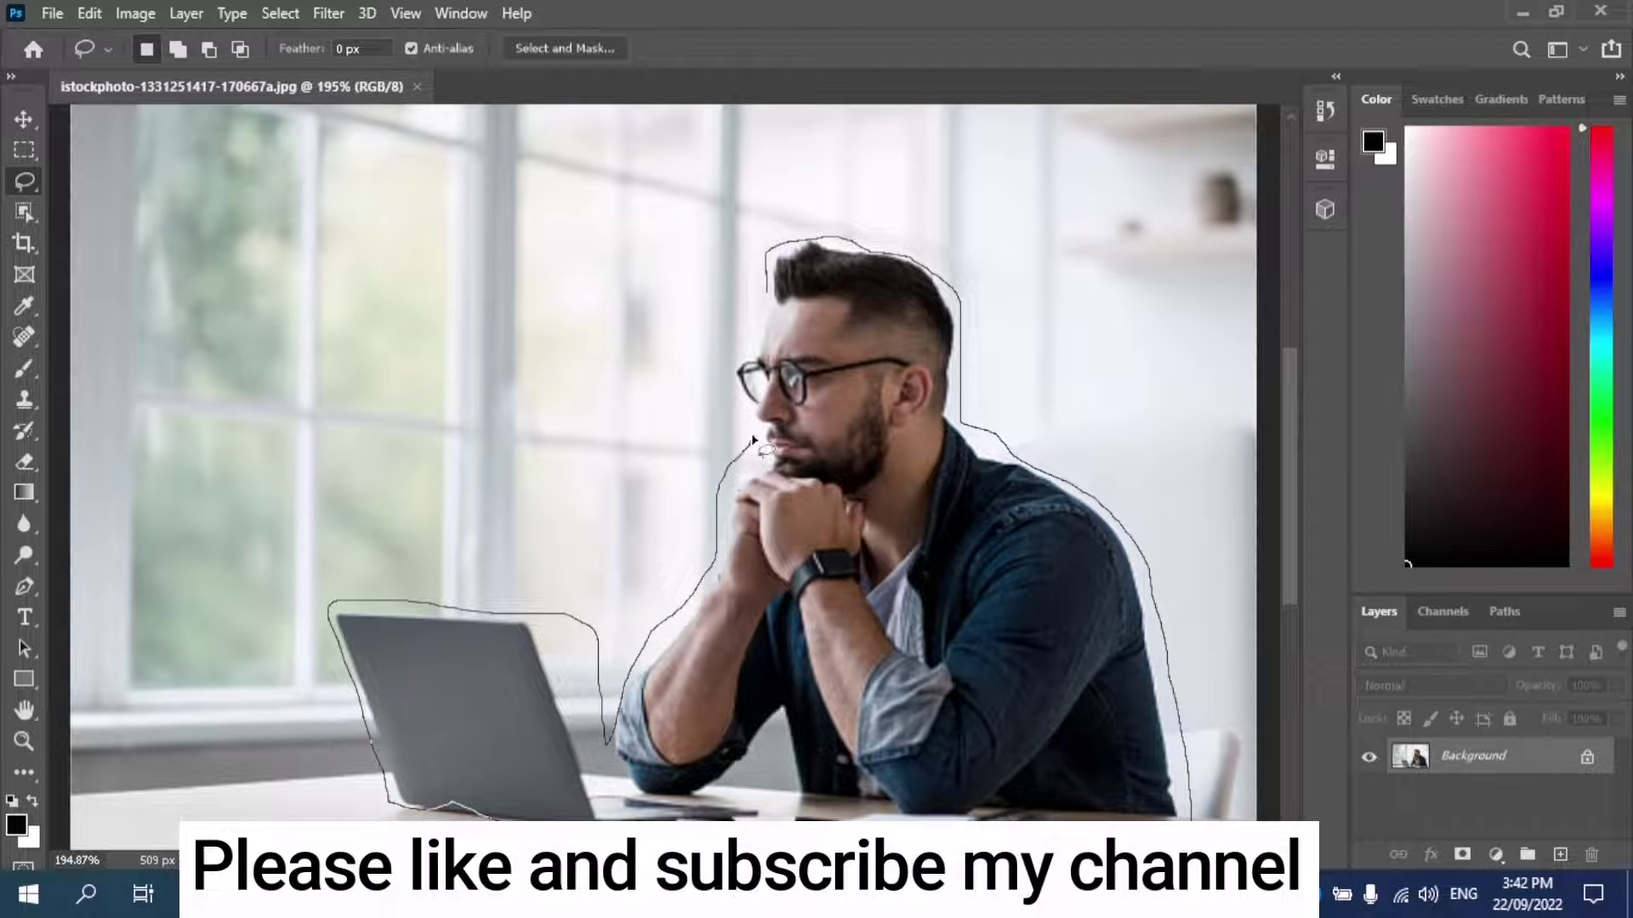
pyautogui.moveTo(728, 469)
pyautogui.mouseDown()
pyautogui.moveTo(742, 311)
pyautogui.moveTo(768, 293)
pyautogui.mouseUp()
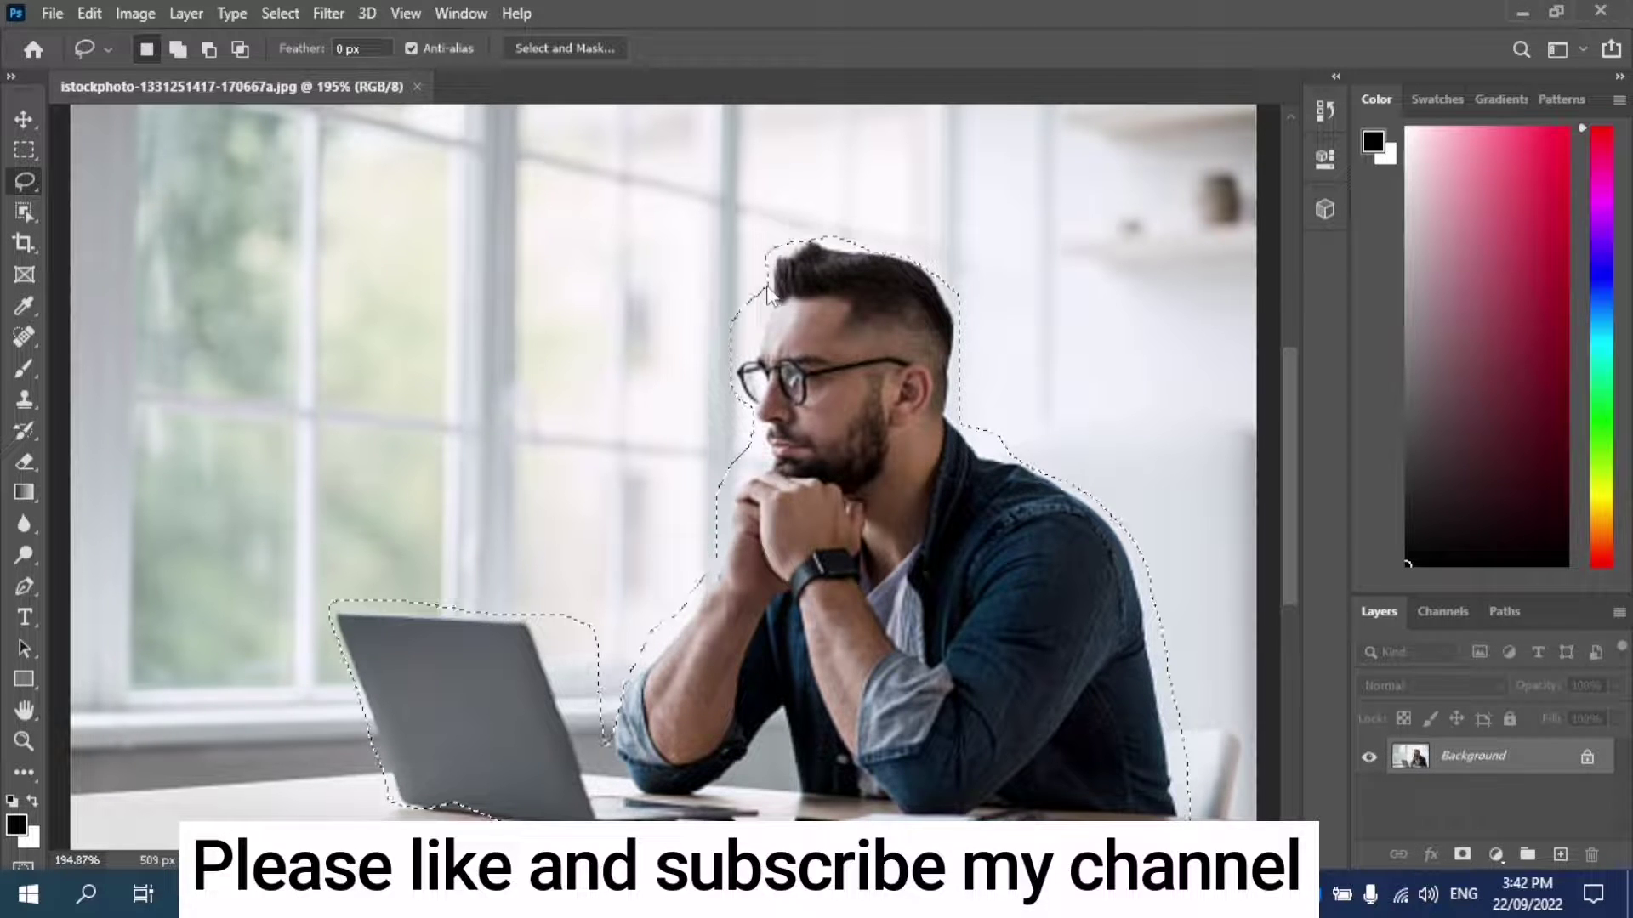
# Use Layer Via Copy to put the selected man and laptop on Layer 1
pyautogui.rightClick(785, 308)
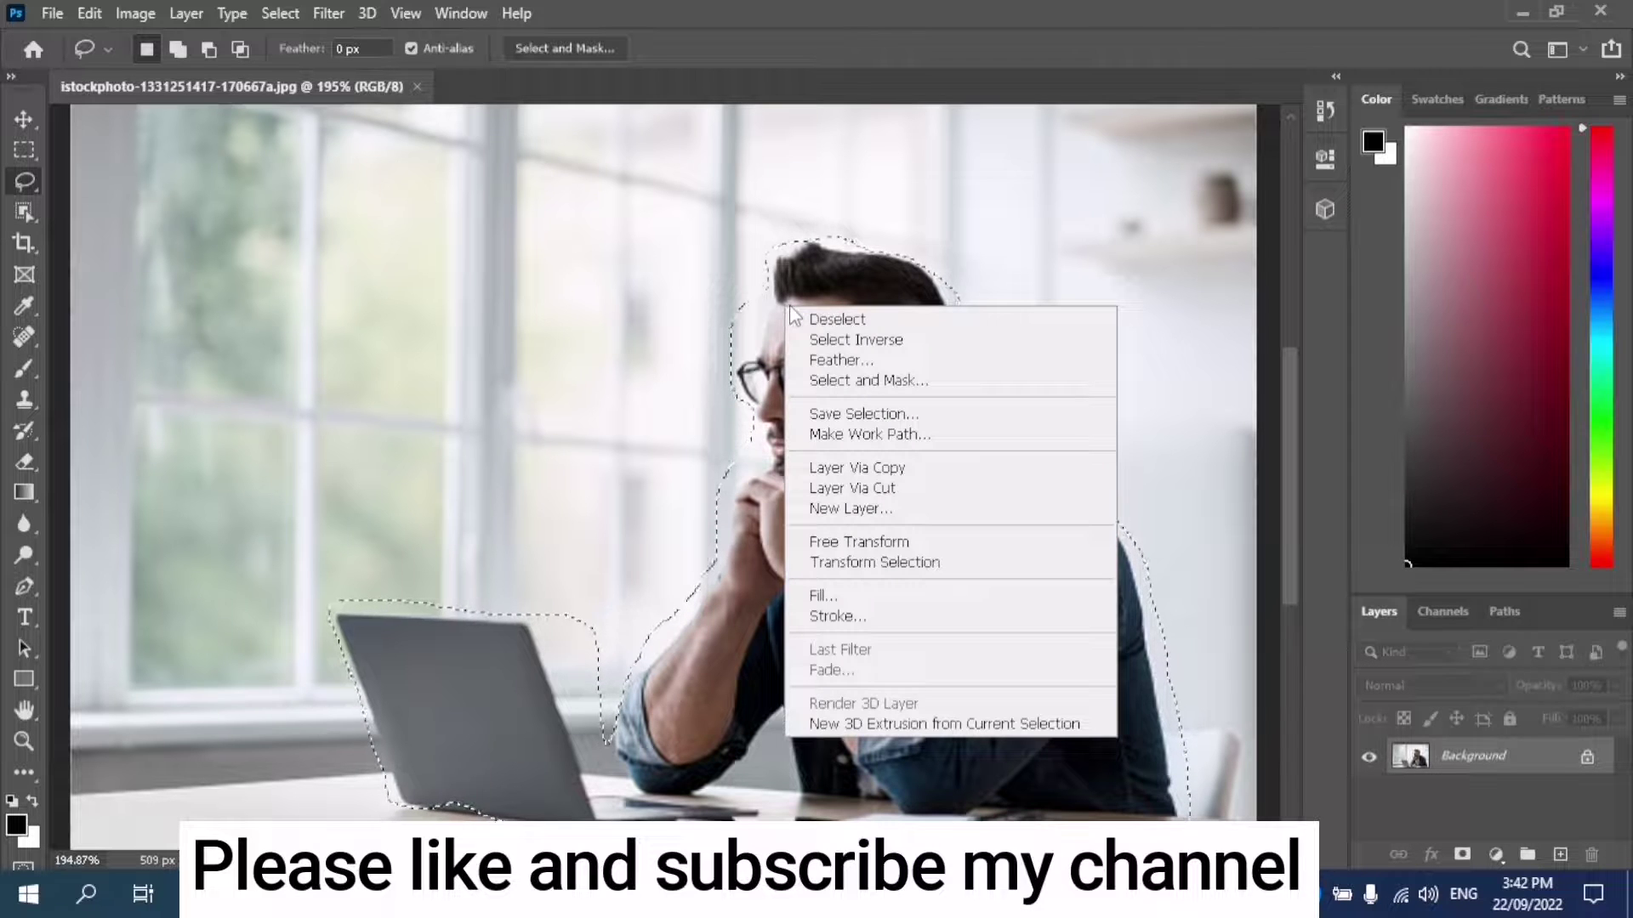
pyautogui.click(844, 467)
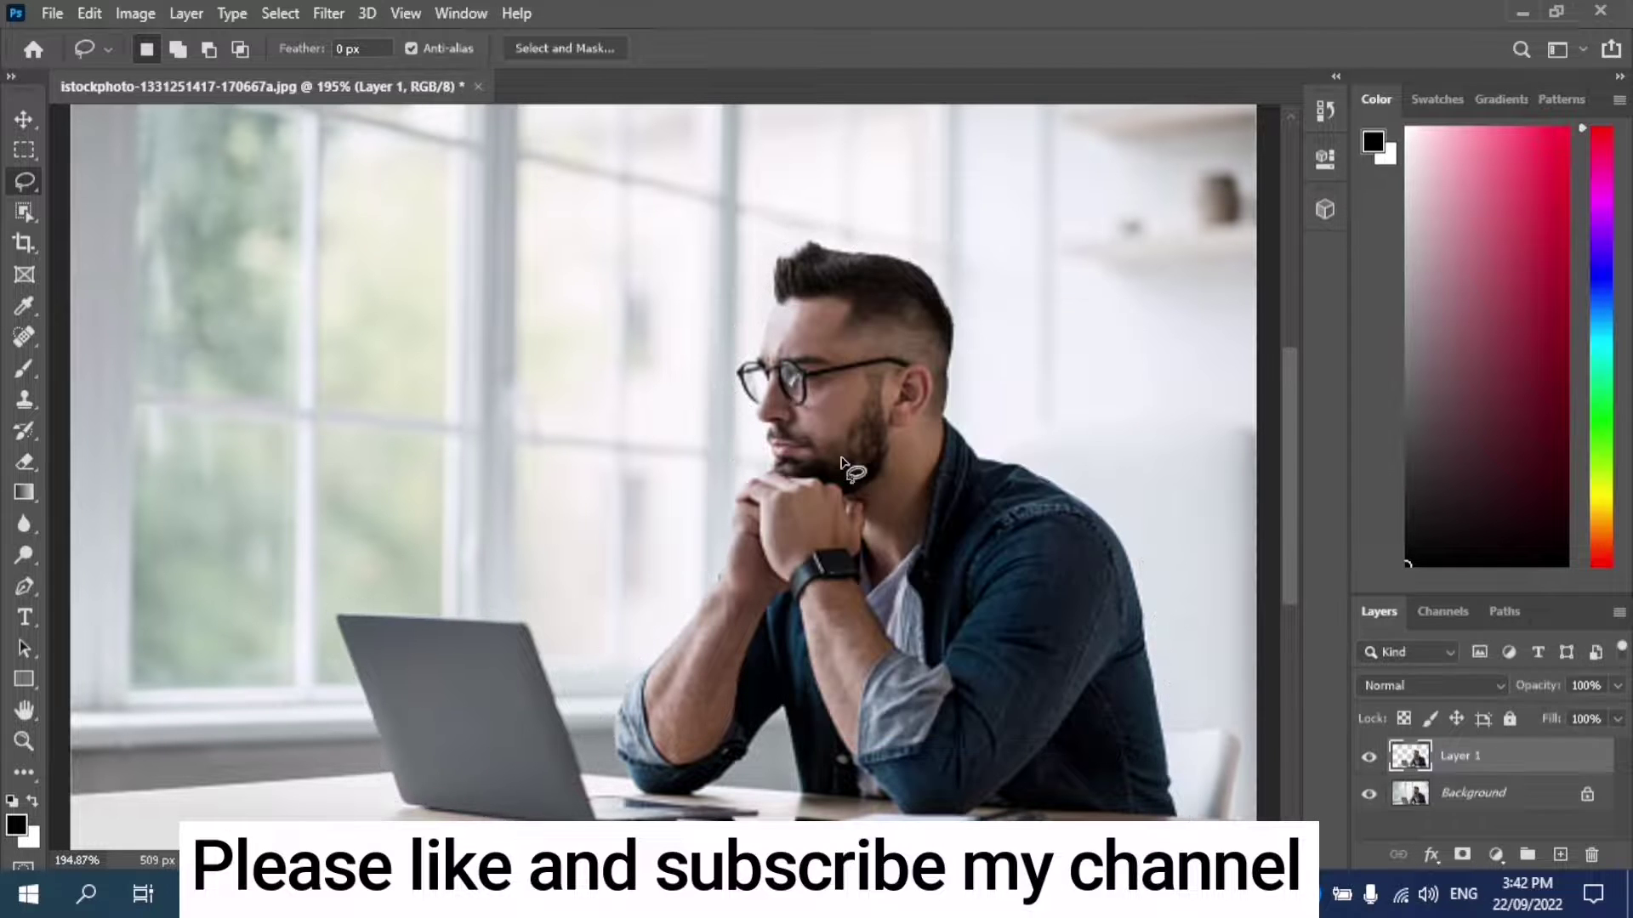